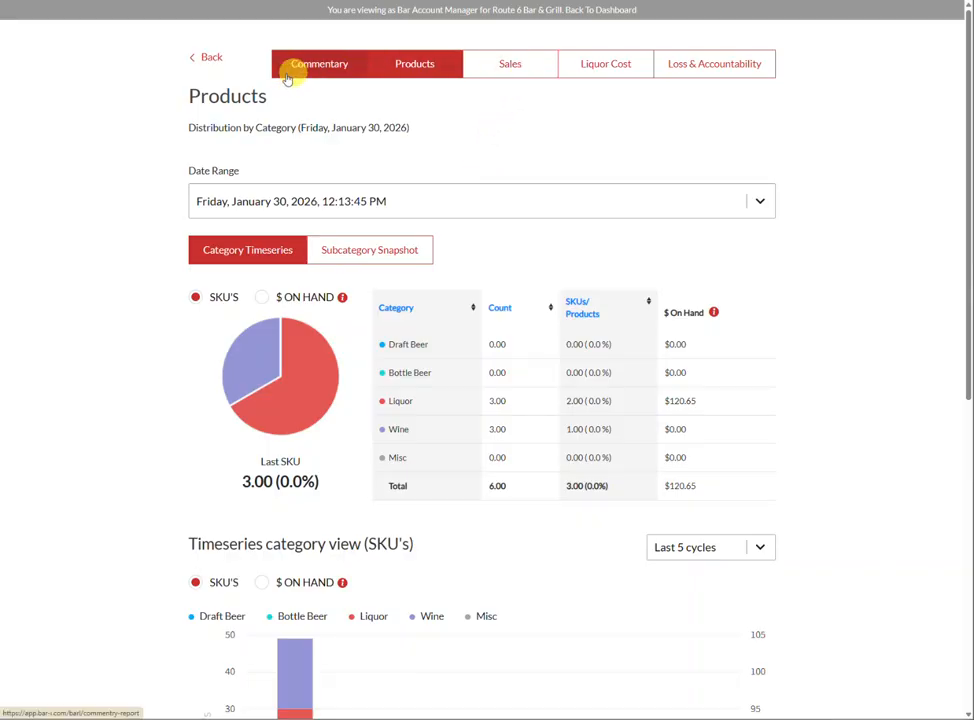
View the Products summary report, return to the reports list, and open the product integrations page
left_click(204, 56)
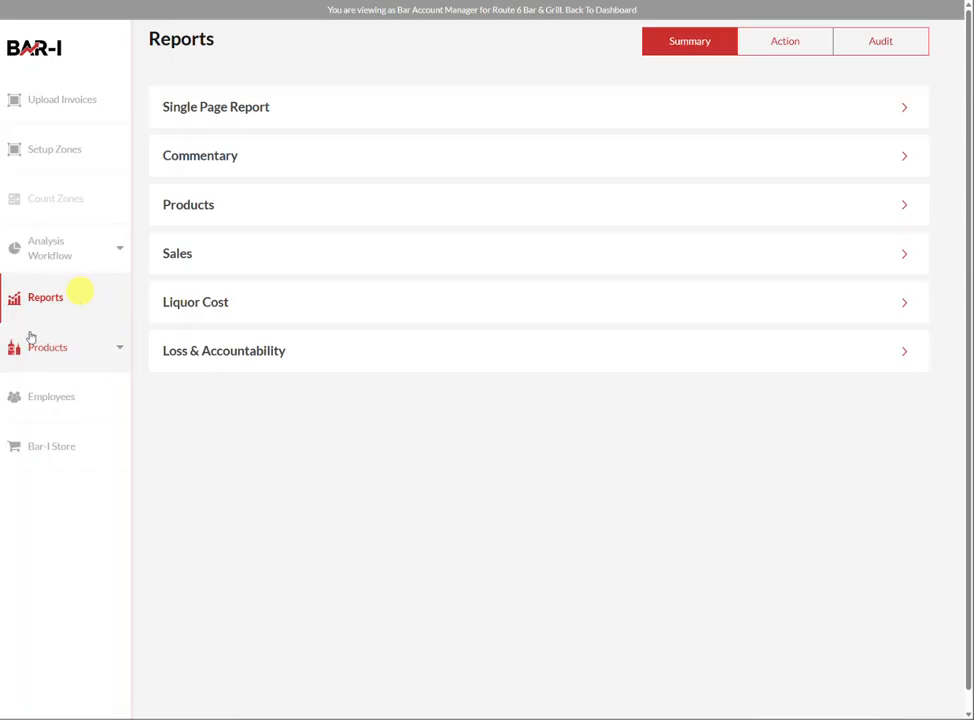
left_click(283, 205)
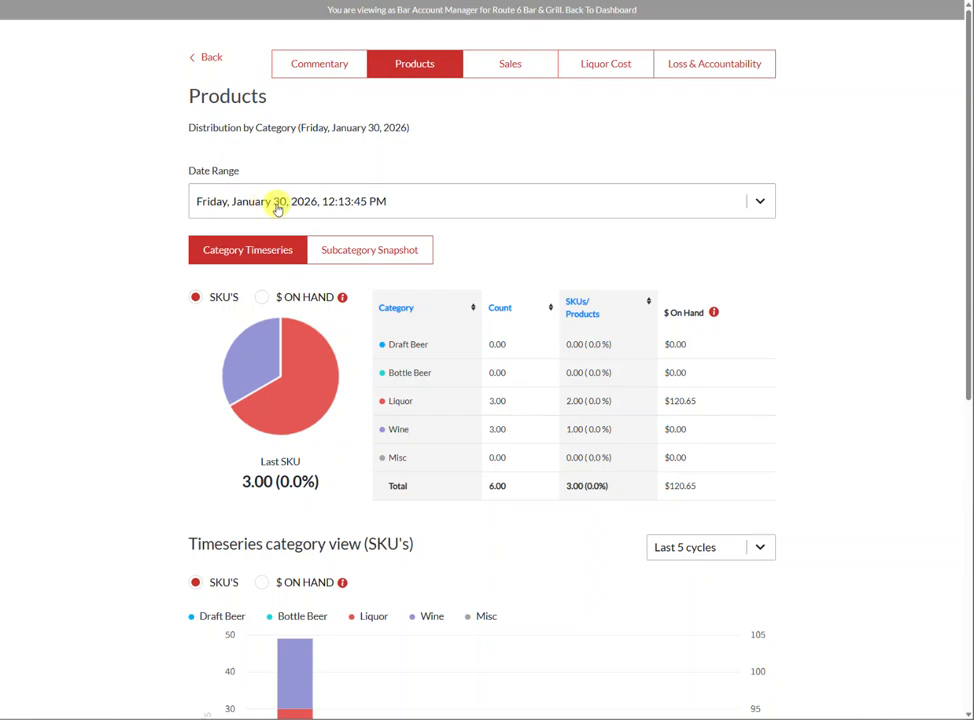
left_click(208, 55)
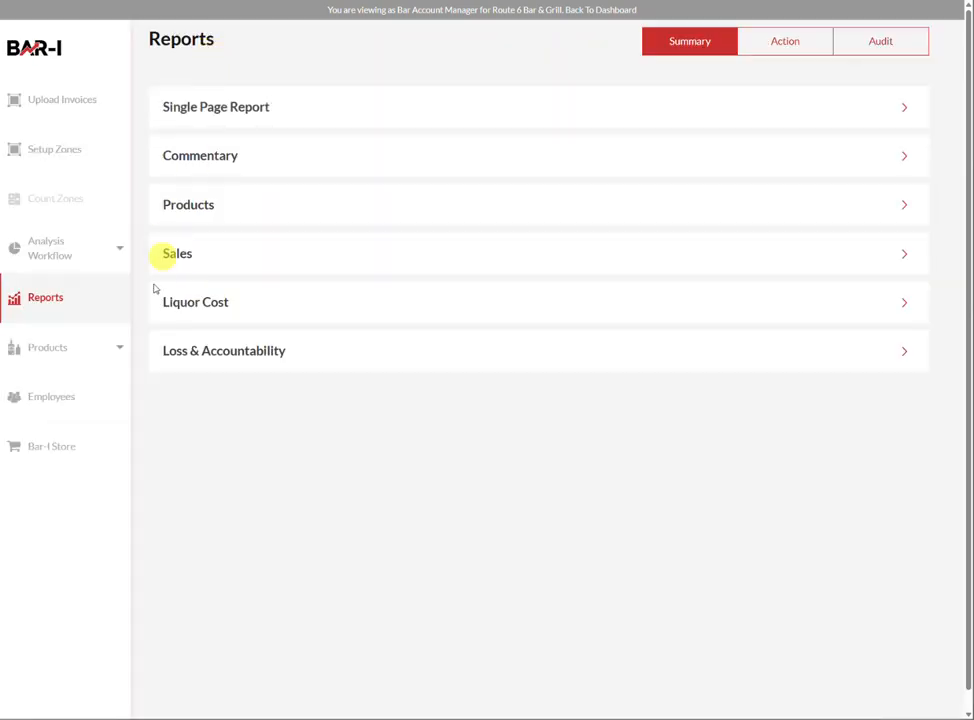
left_click(86, 346)
left_click(72, 547)
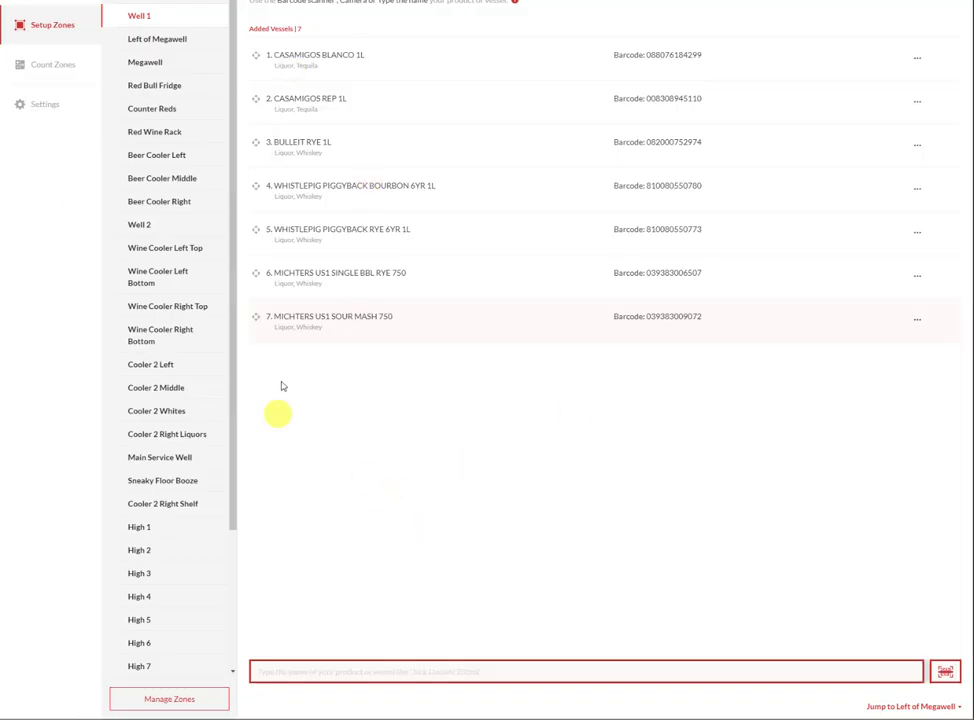
Start a new zone count and append "imported count #5 by" plus the counter's first name to its date-and-time name
left_click(78, 75)
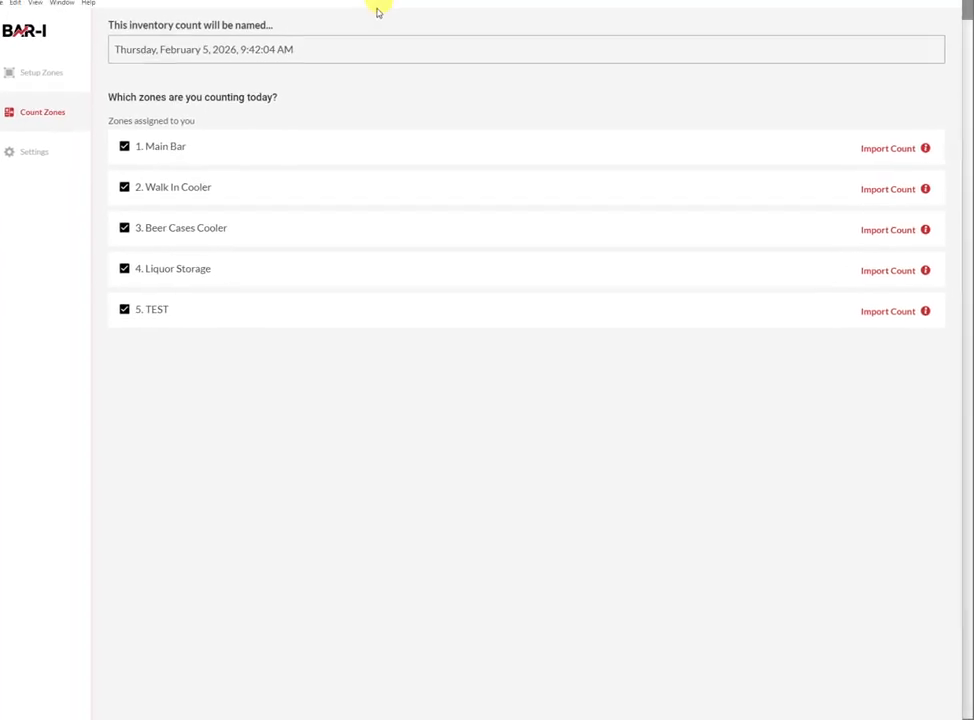
left_click(343, 79)
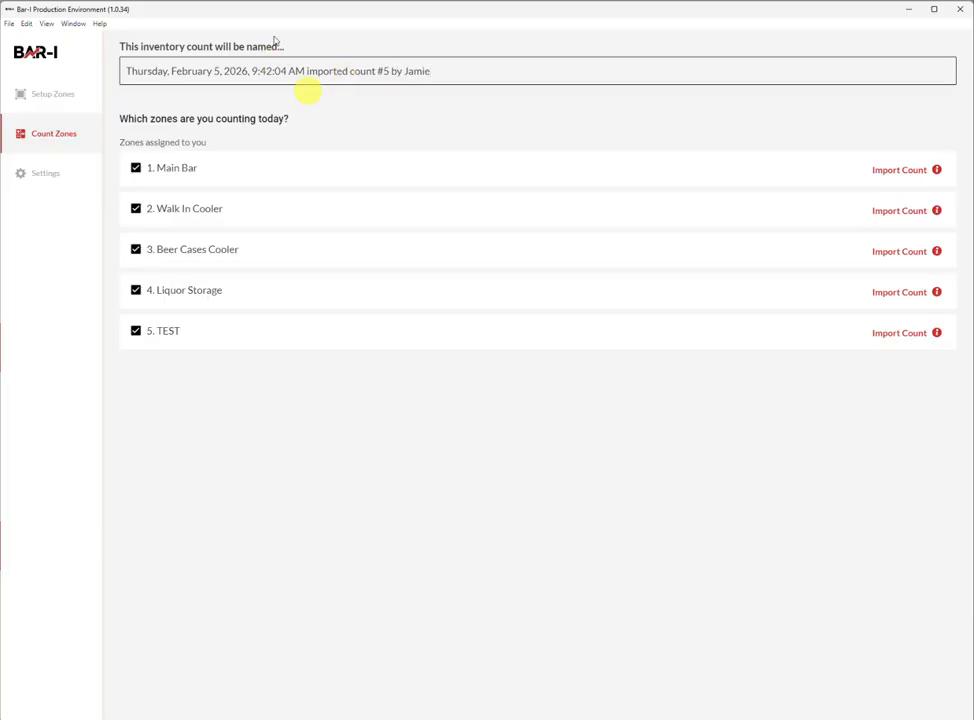
left_click_drag(136, 70, 246, 74)
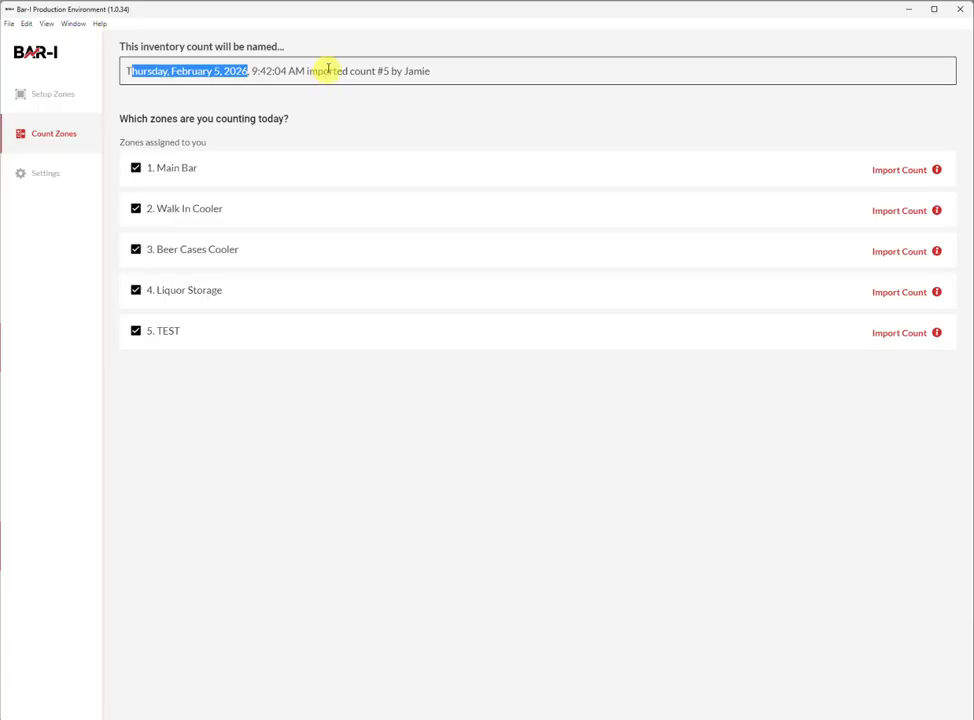
left_click_drag(309, 71, 433, 73)
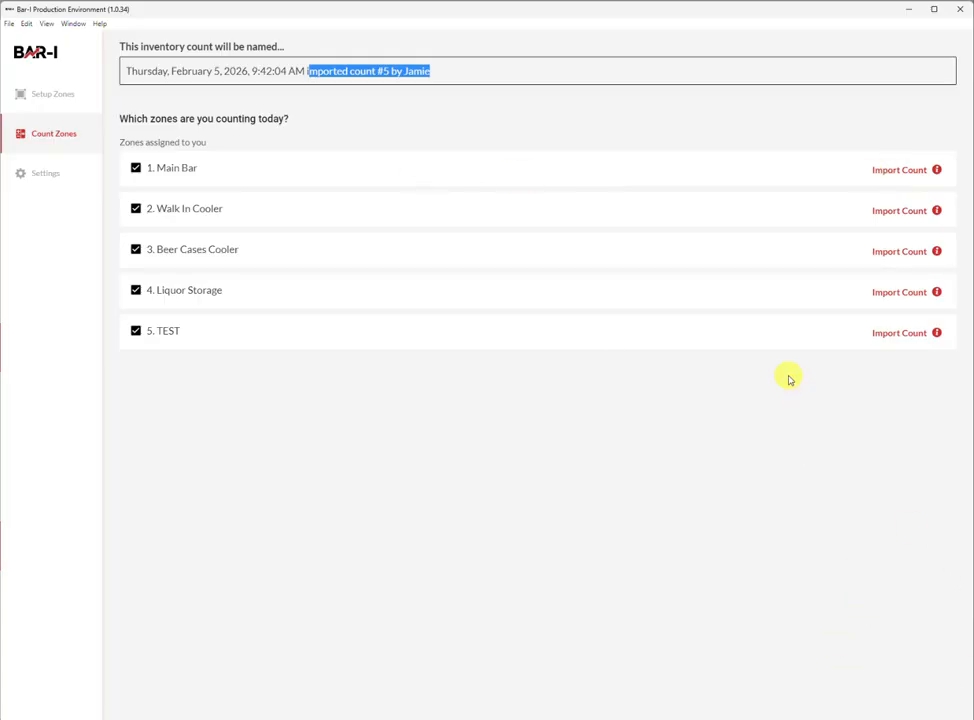
Choose the Tuesday, April 2, 2024, 08:28:00 AM #5 count as the import source for the Main Bar zone
left_click(890, 168)
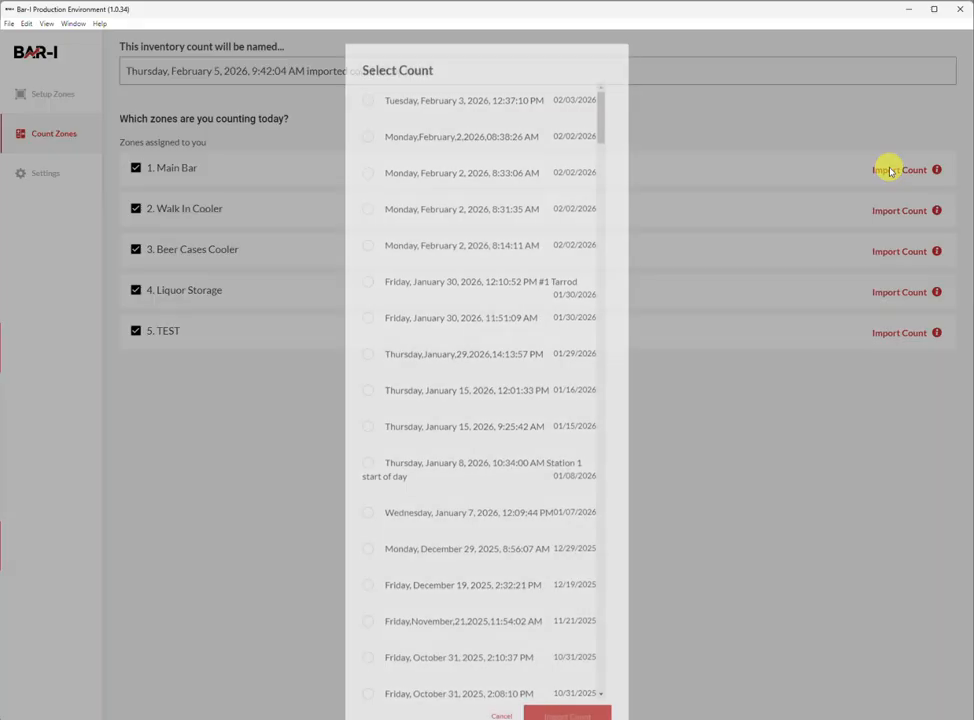
scroll(440, 390, "down", 12)
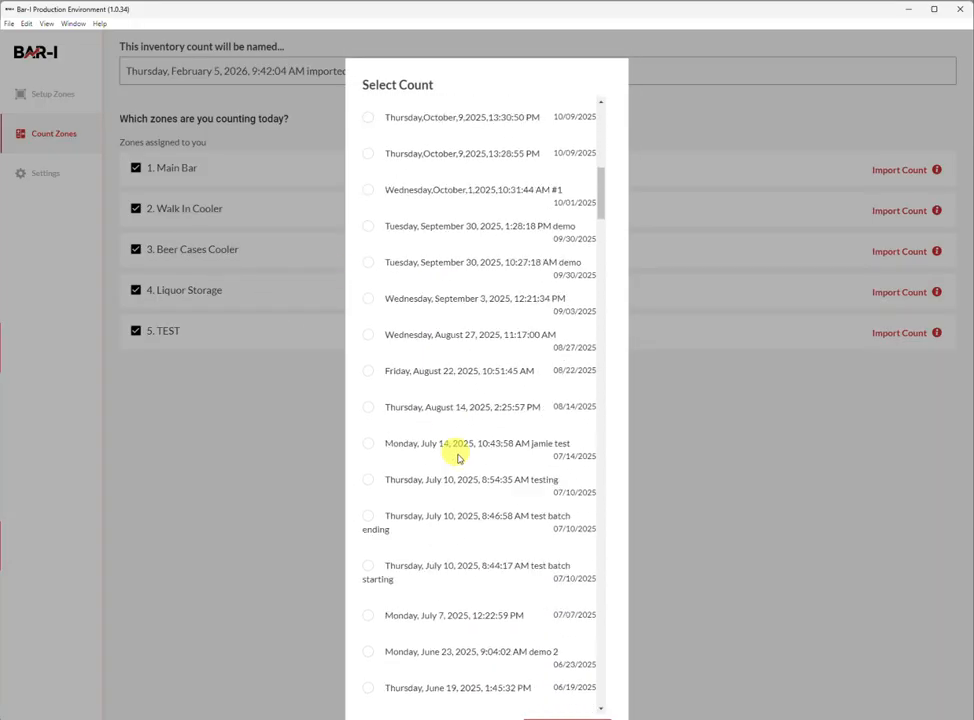
scroll(459, 461, "down", 10)
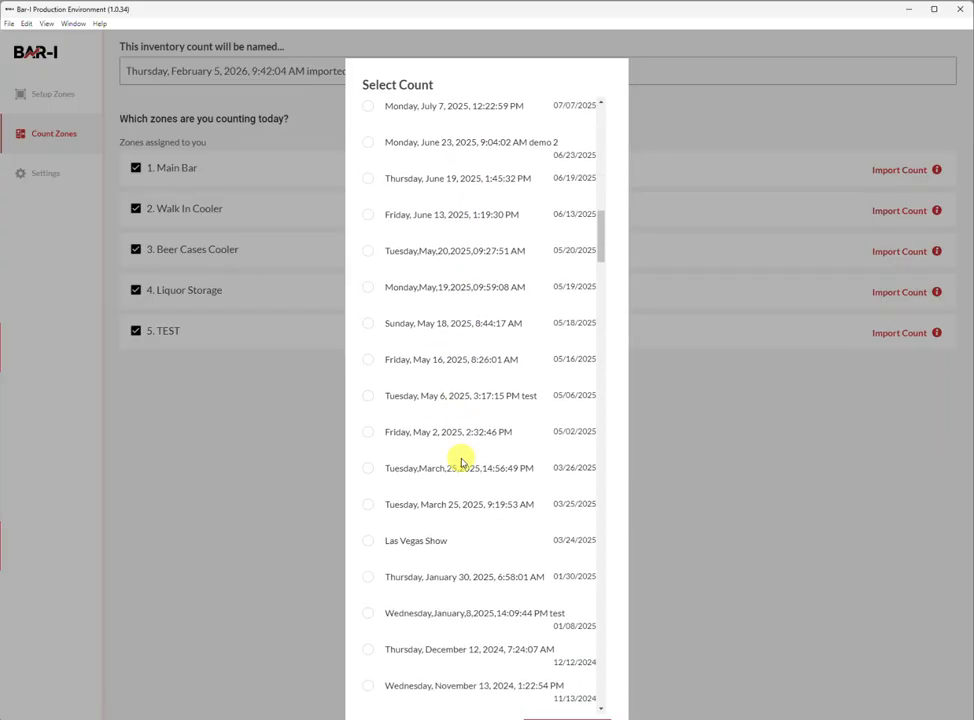
scroll(461, 460, "down", 3)
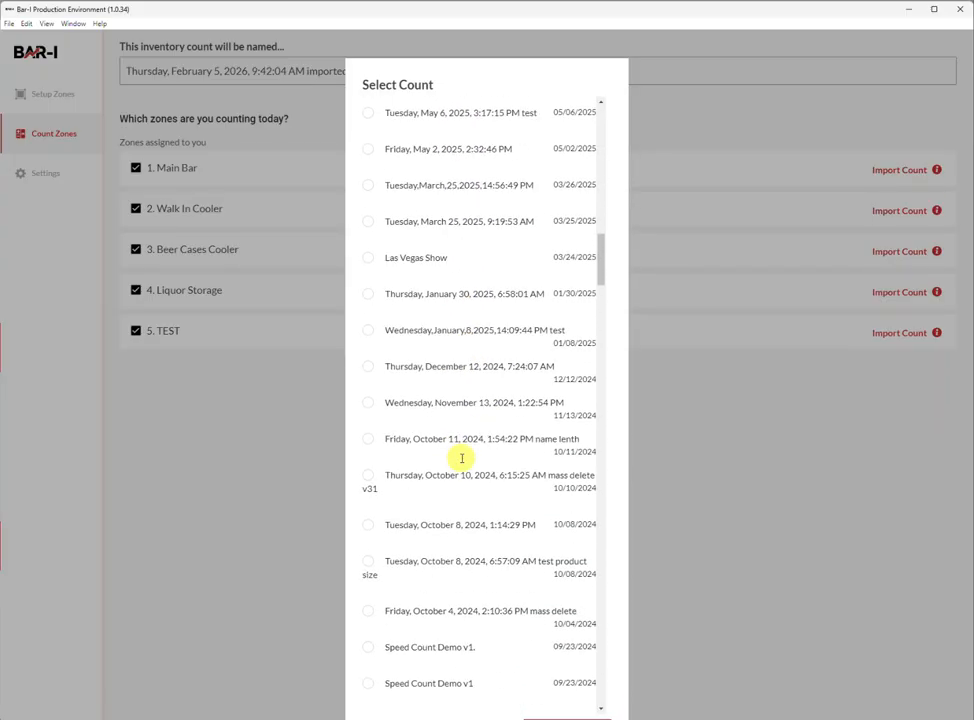
scroll(462, 458, "up", 2)
scroll(462, 460, "down", 8)
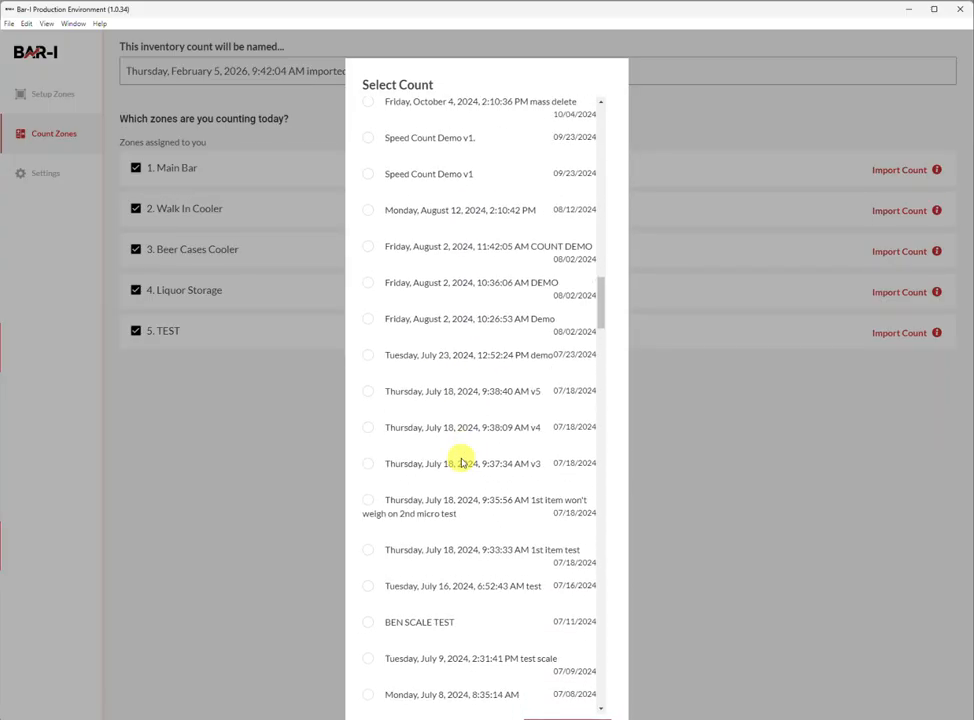
scroll(461, 460, "down", 5)
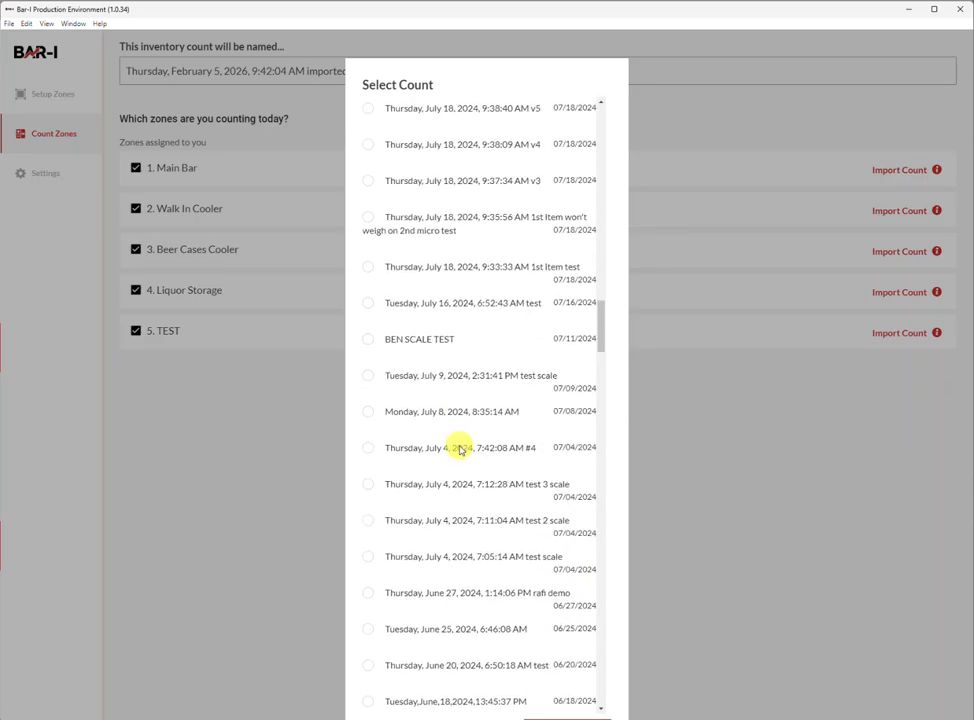
scroll(459, 449, "down", 6)
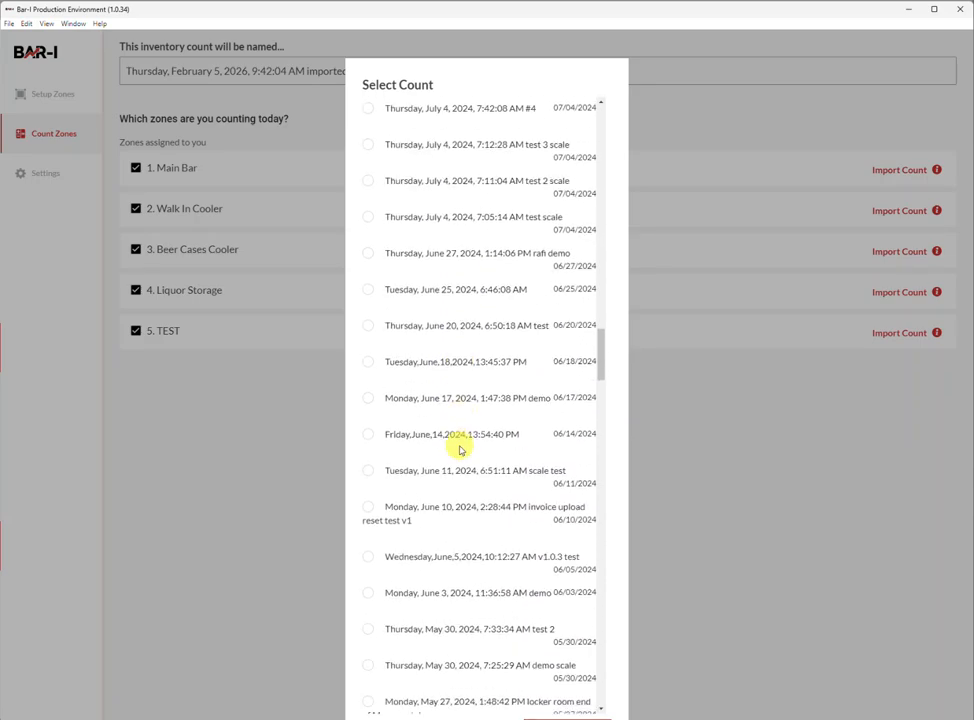
scroll(459, 449, "down", 10)
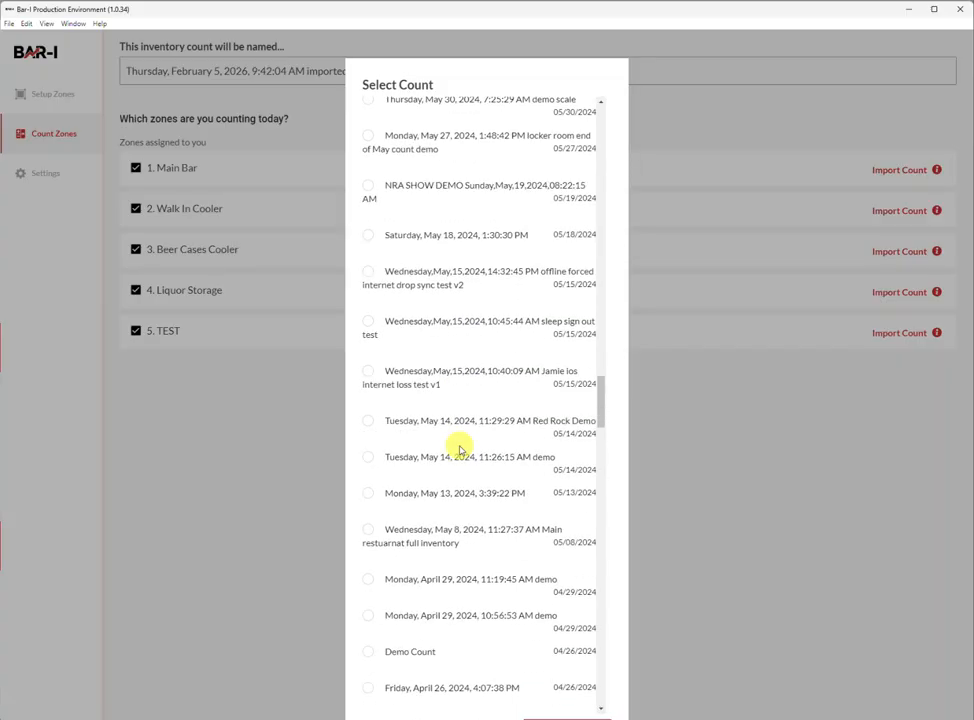
scroll(460, 450, "down", 3)
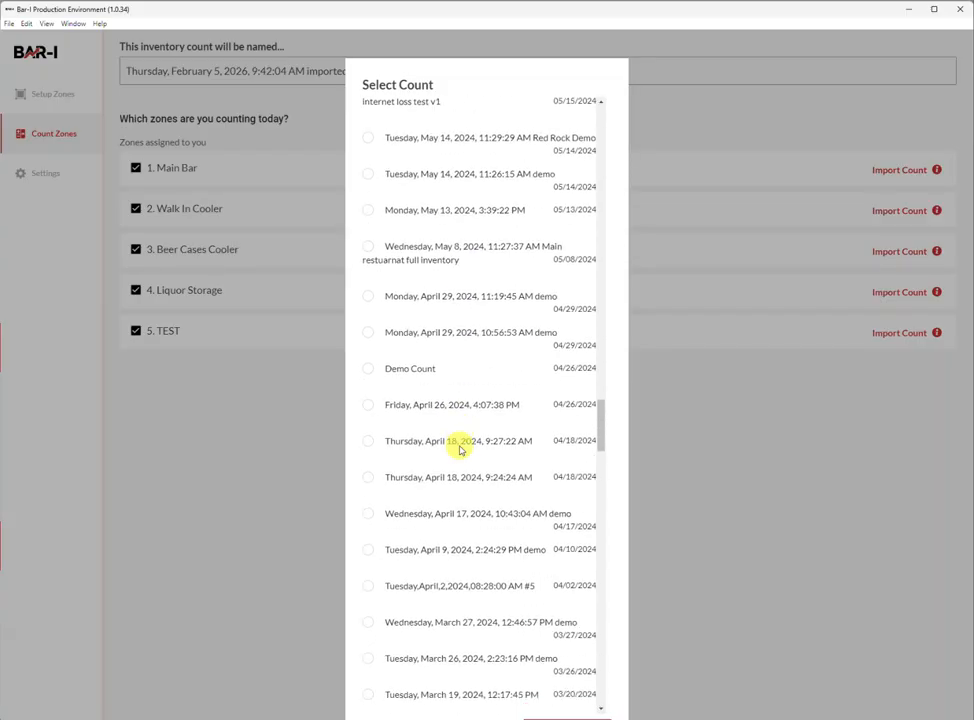
scroll(460, 450, "down", 4)
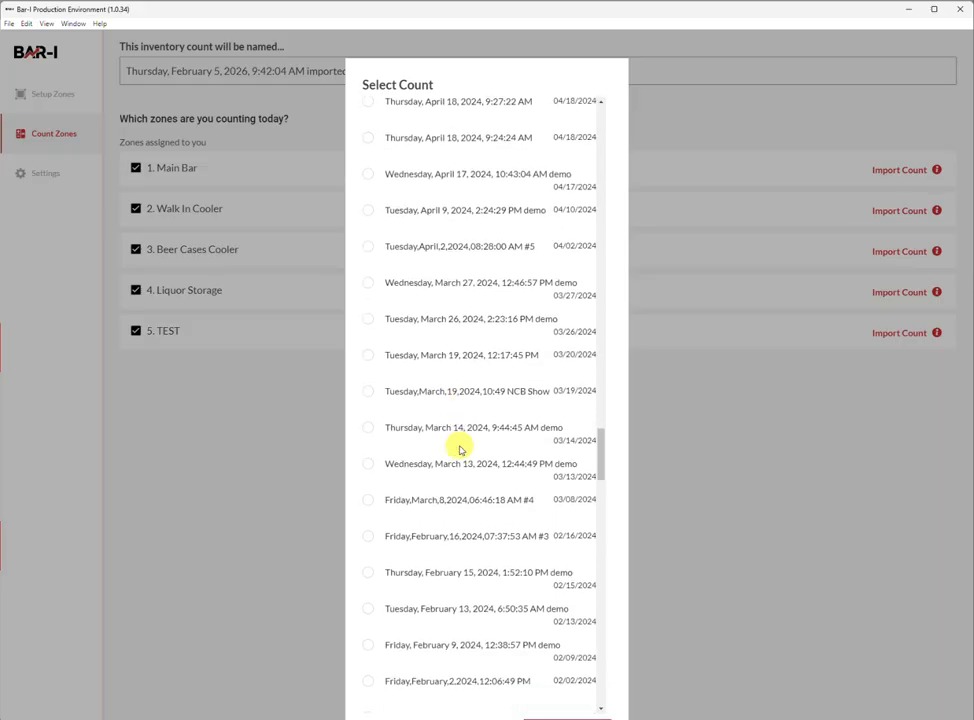
scroll(452, 410, "up", 1)
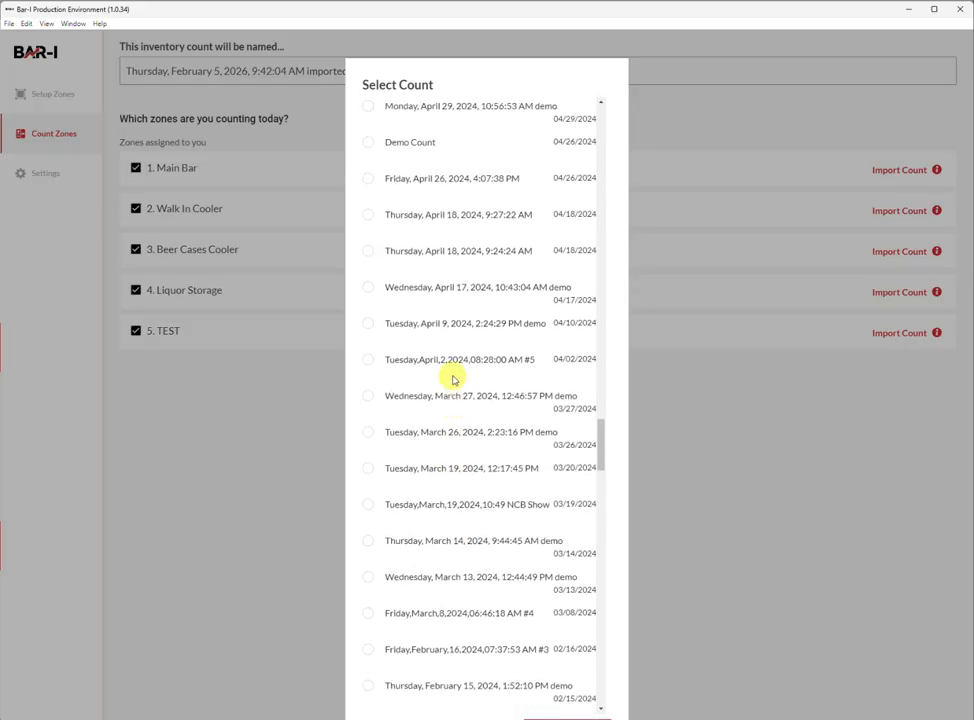
left_click(368, 361)
Adjust the browser and counting app windows on the screen, and import the selected count into the Main Bar zone
left_click_drag(796, 2, 809, 37)
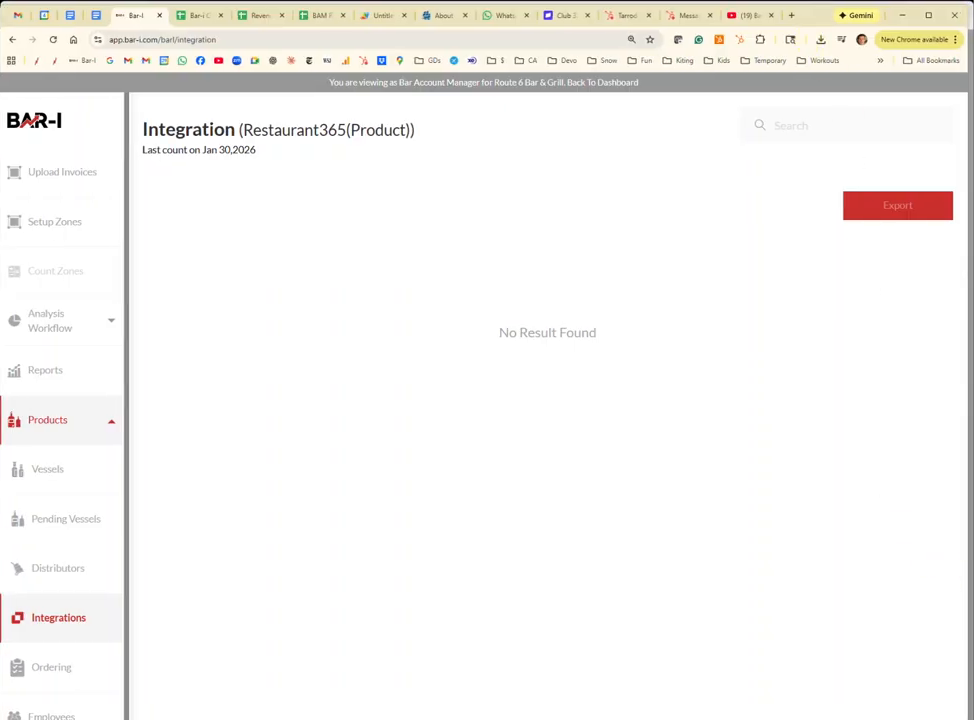
mouse_move(968, 718)
left_mouse_down()
mouse_move(939, 650)
mouse_move(967, 712)
left_mouse_up()
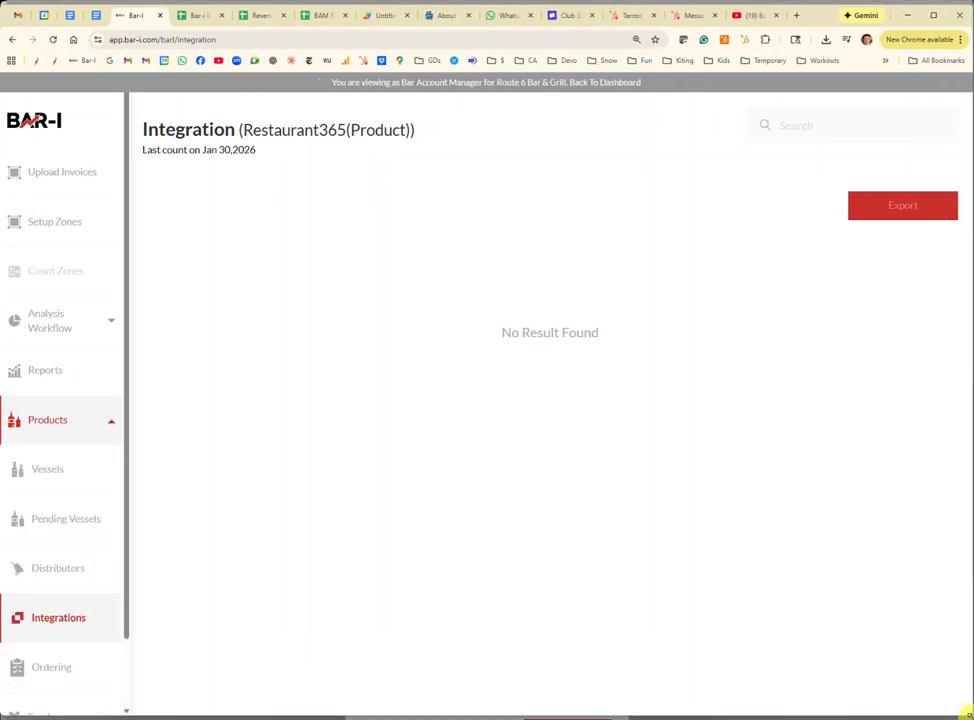
key("F11")
key("alt+Tab")
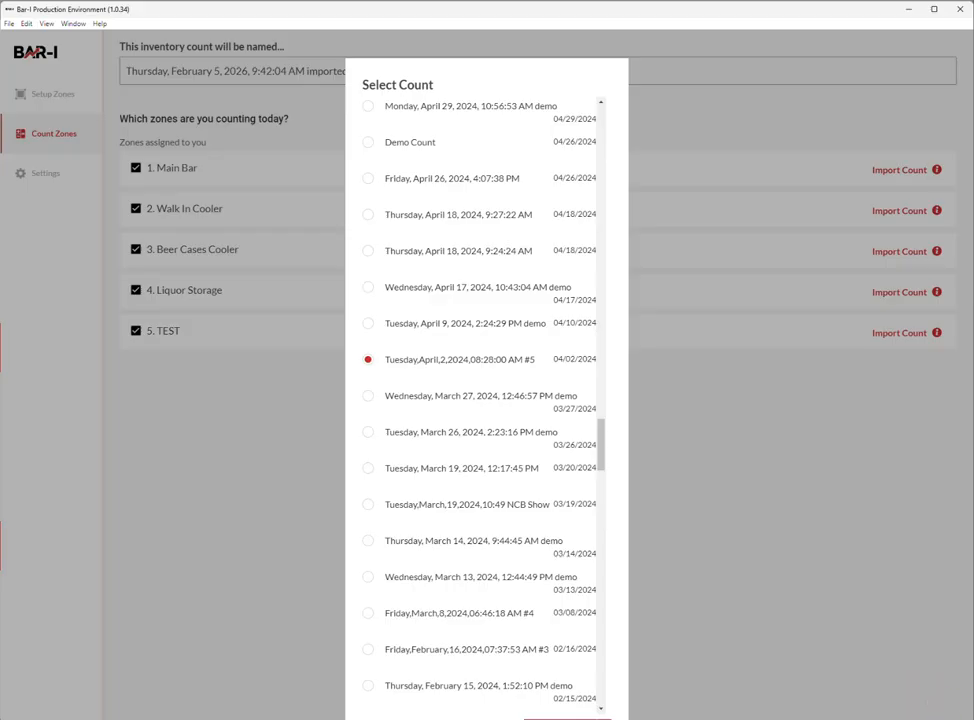
mouse_move(968, 716)
left_mouse_down()
mouse_move(939, 674)
mouse_move(966, 718)
left_mouse_up()
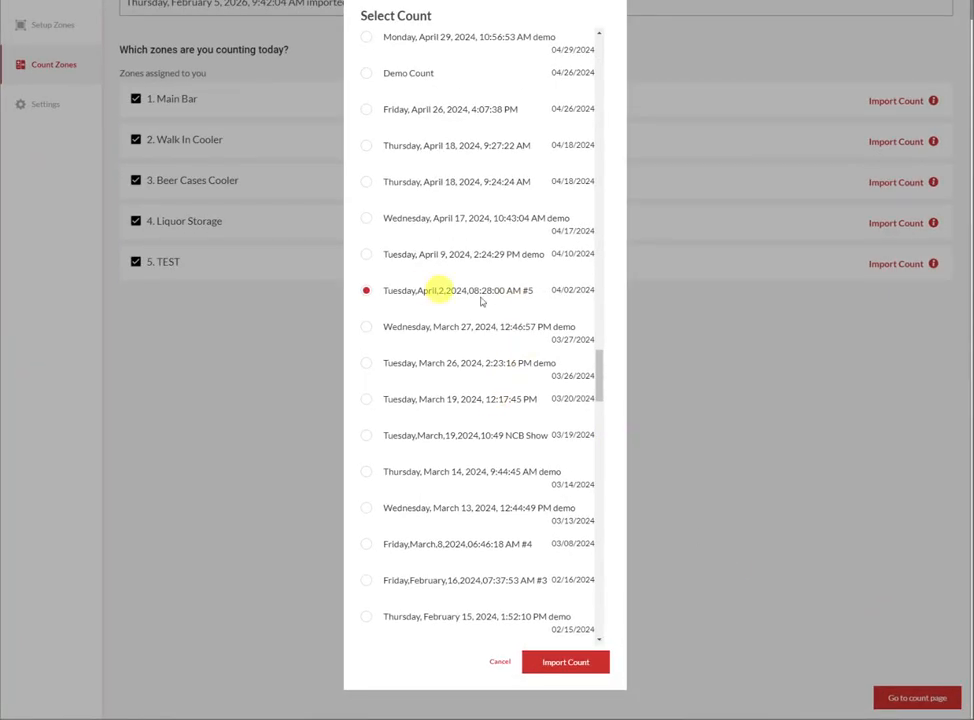
left_click(565, 661)
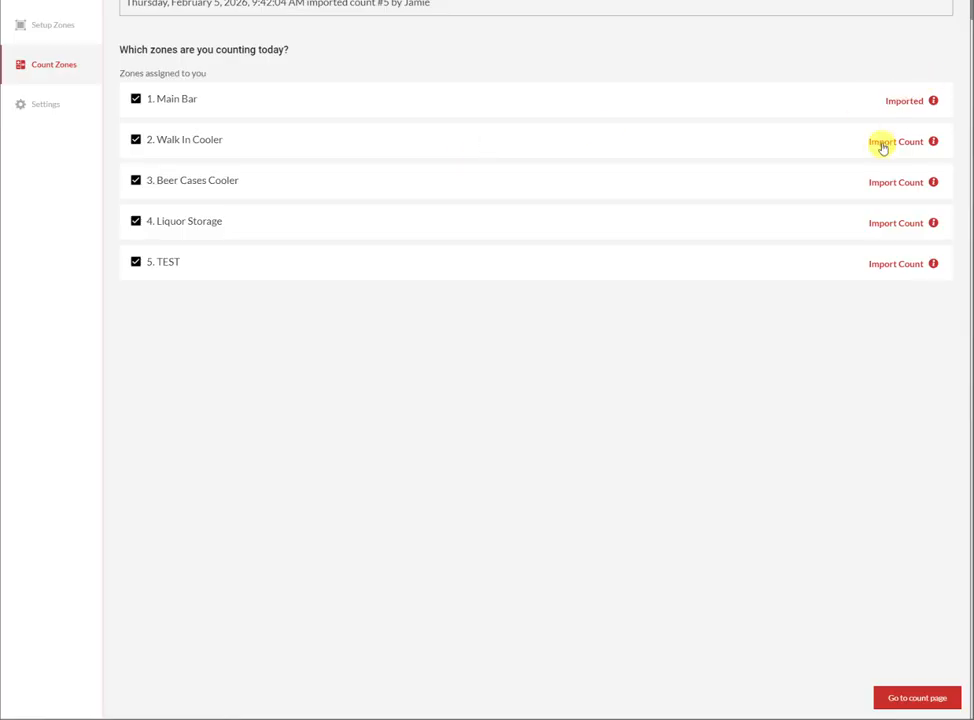
Import the same April 2, 2024 #5 count into the Walk In Cooler, Beer Cases Cooler and Liquor Storage zones
left_click(882, 144)
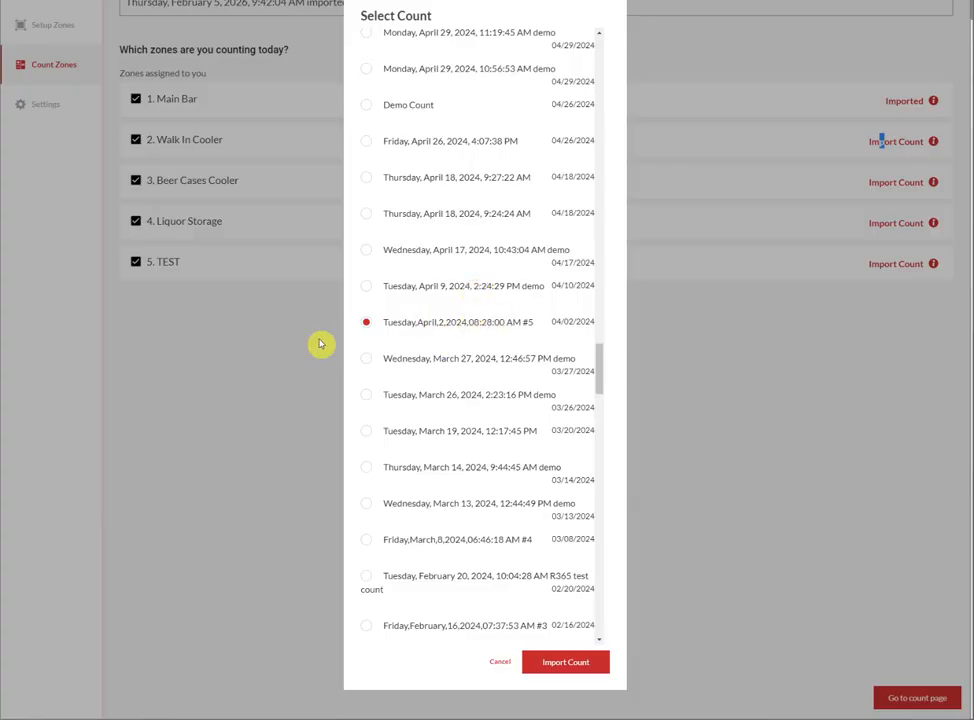
left_click(557, 668)
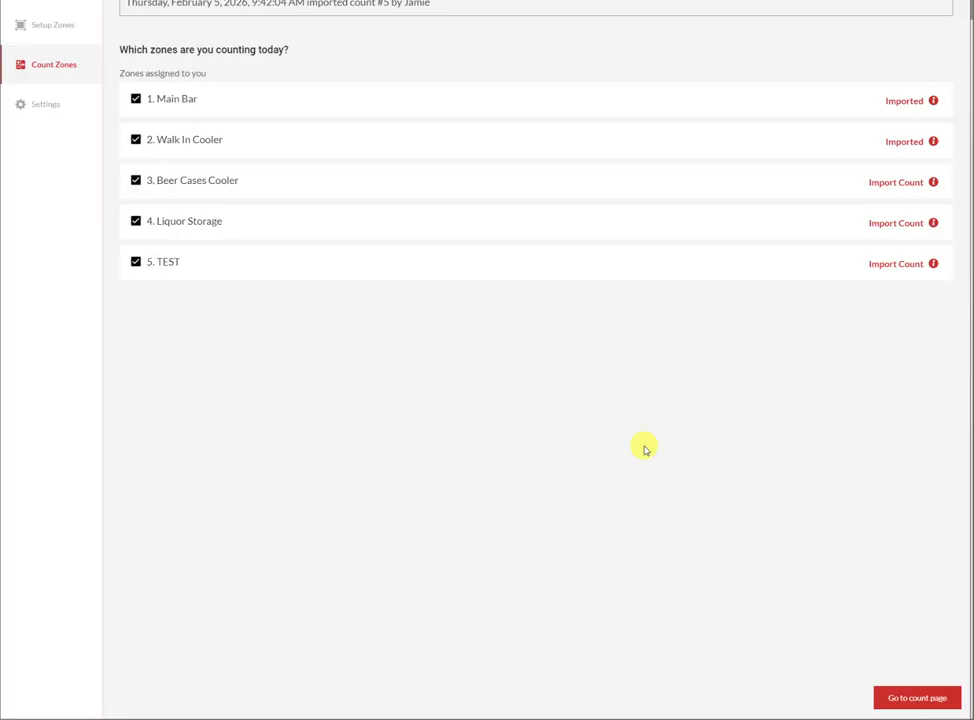
left_click(888, 186)
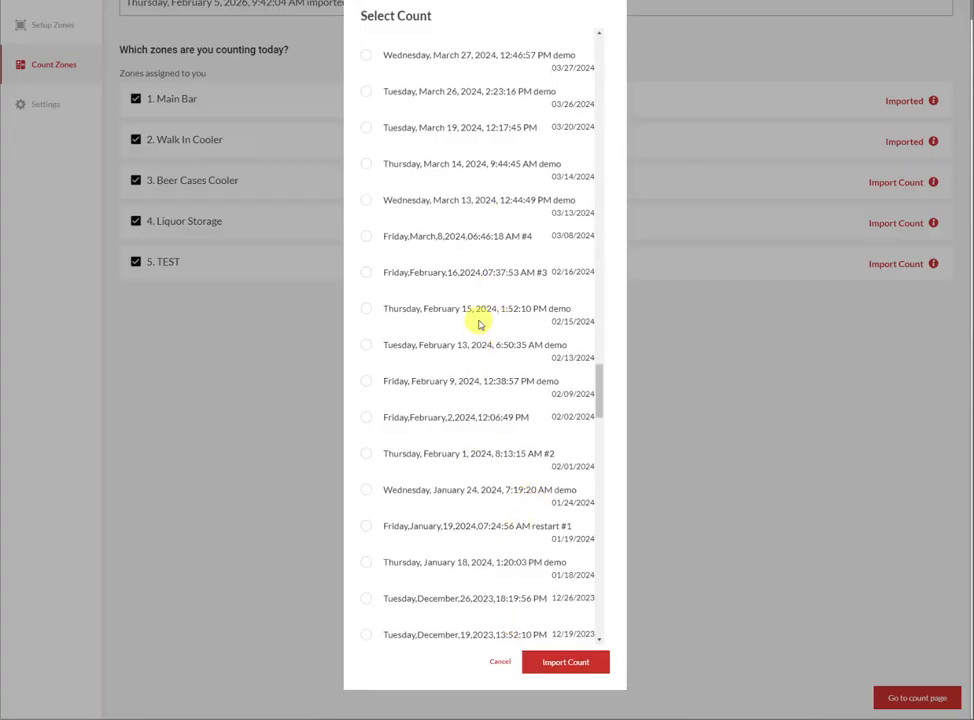
scroll(502, 206, "up", 2)
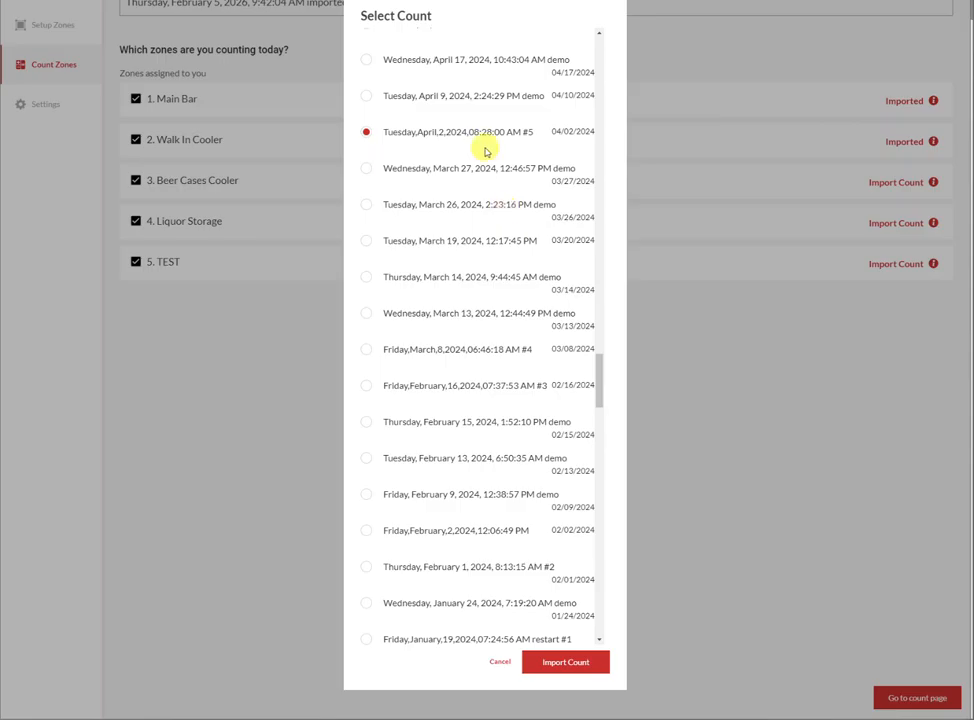
left_click(573, 660)
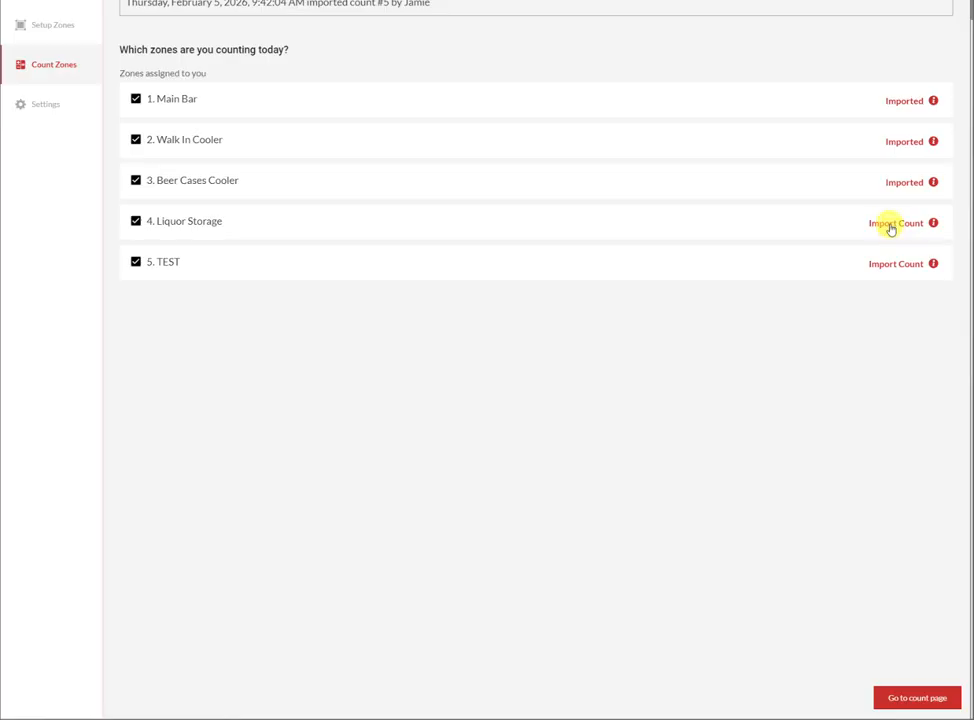
left_click(891, 226)
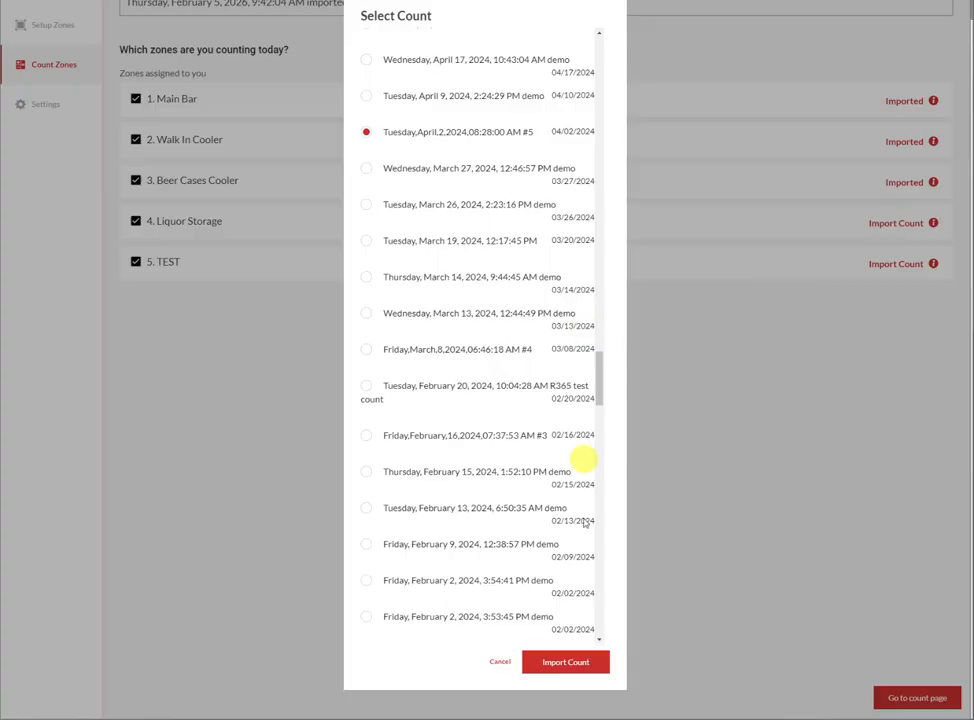
left_click(563, 660)
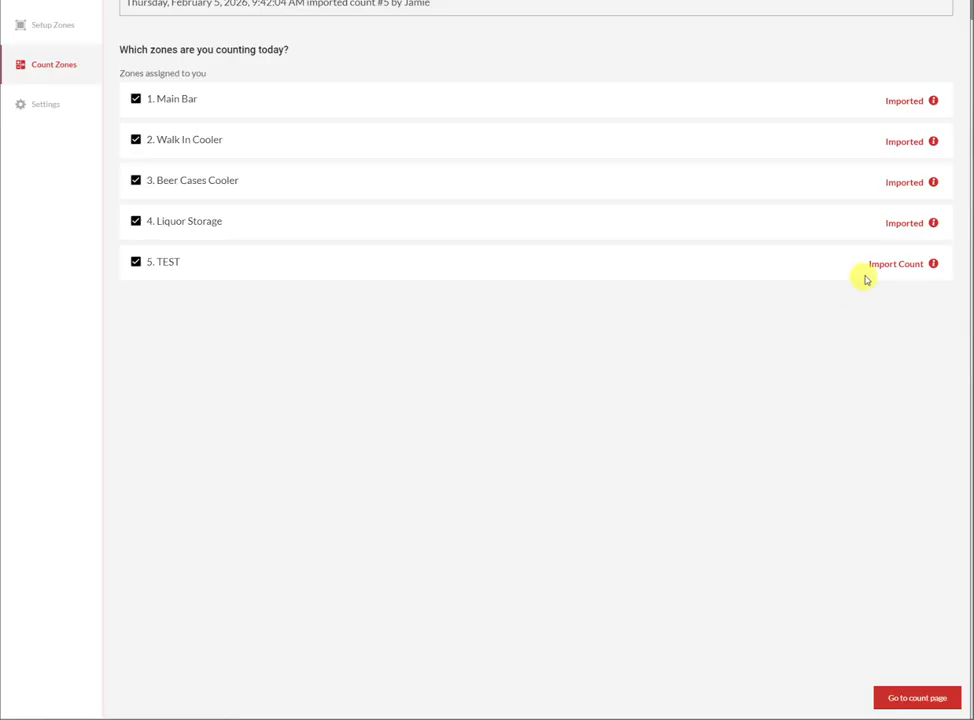
Exclude the TEST zone from the inventory without importing a count for it, and open the count page
left_click(882, 264)
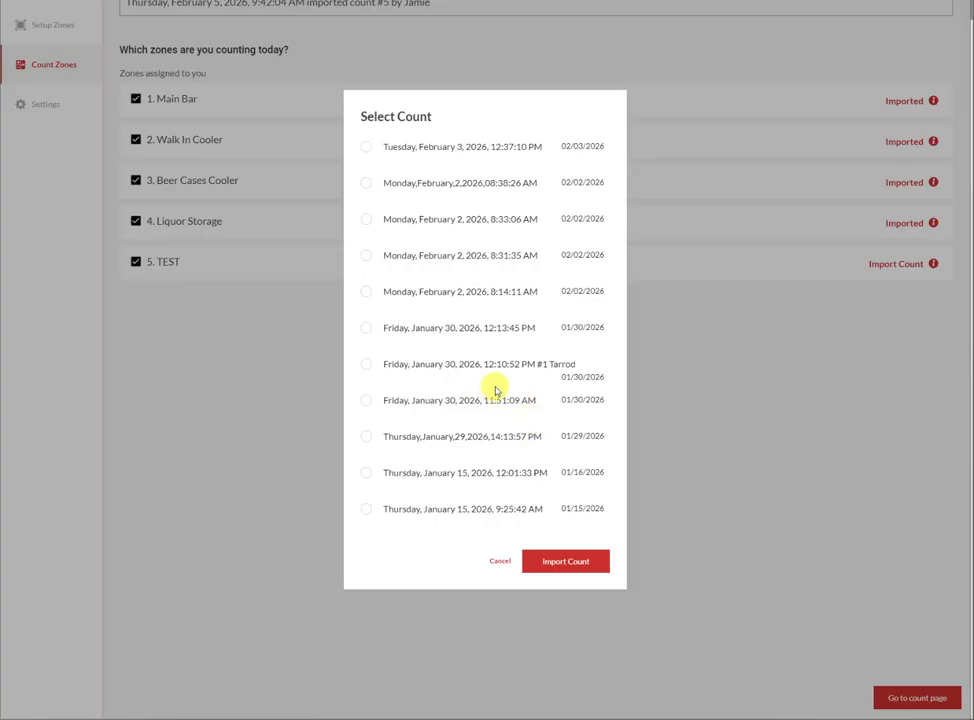
left_click(505, 560)
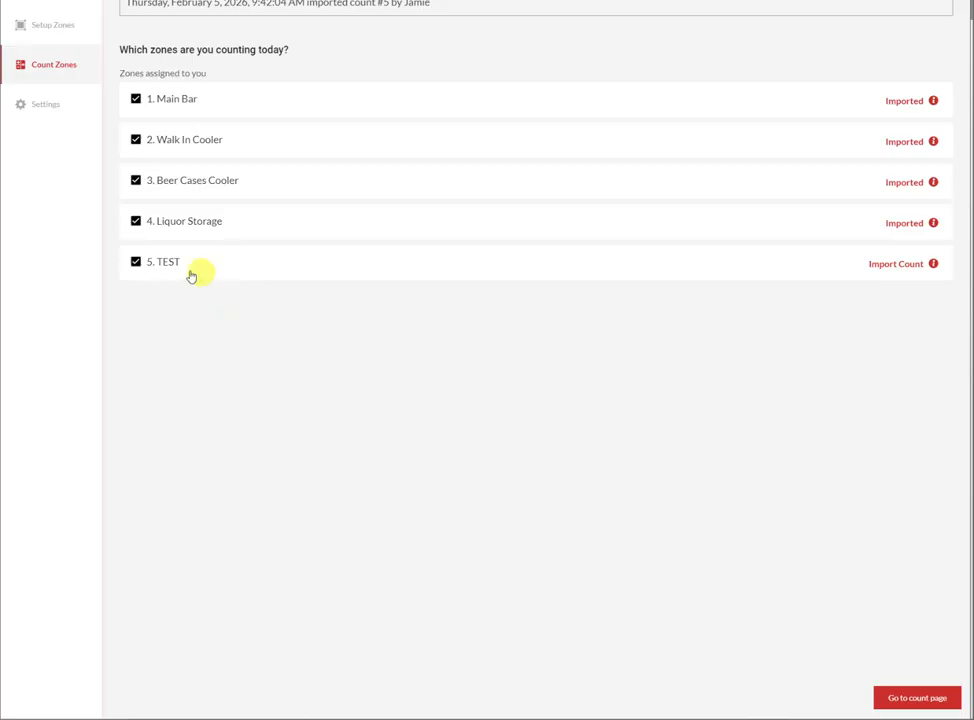
left_click(135, 261)
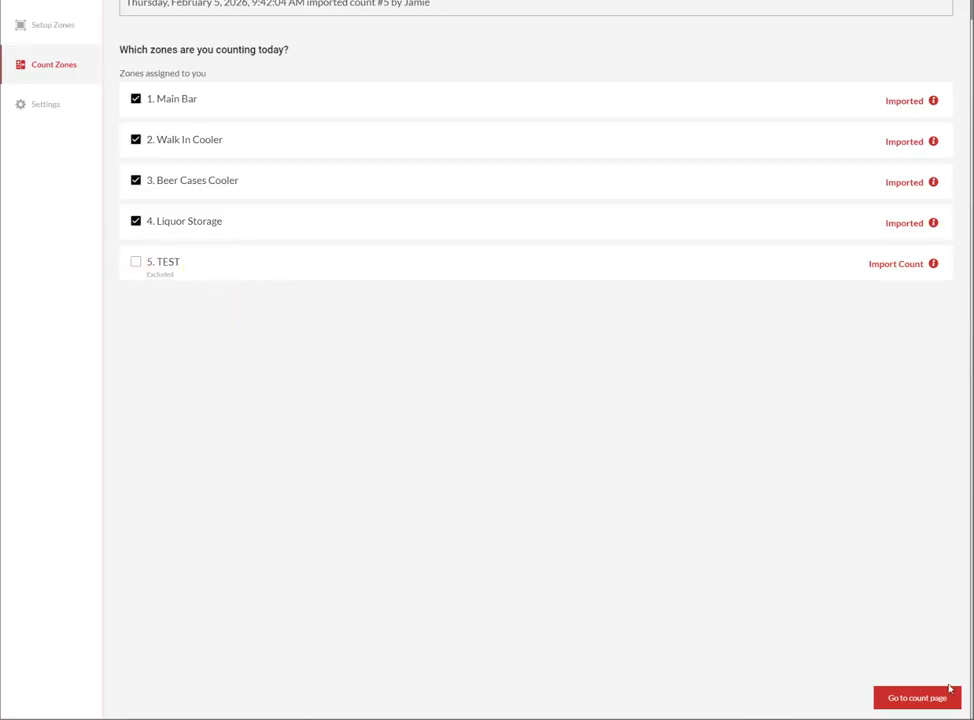
left_click(927, 702)
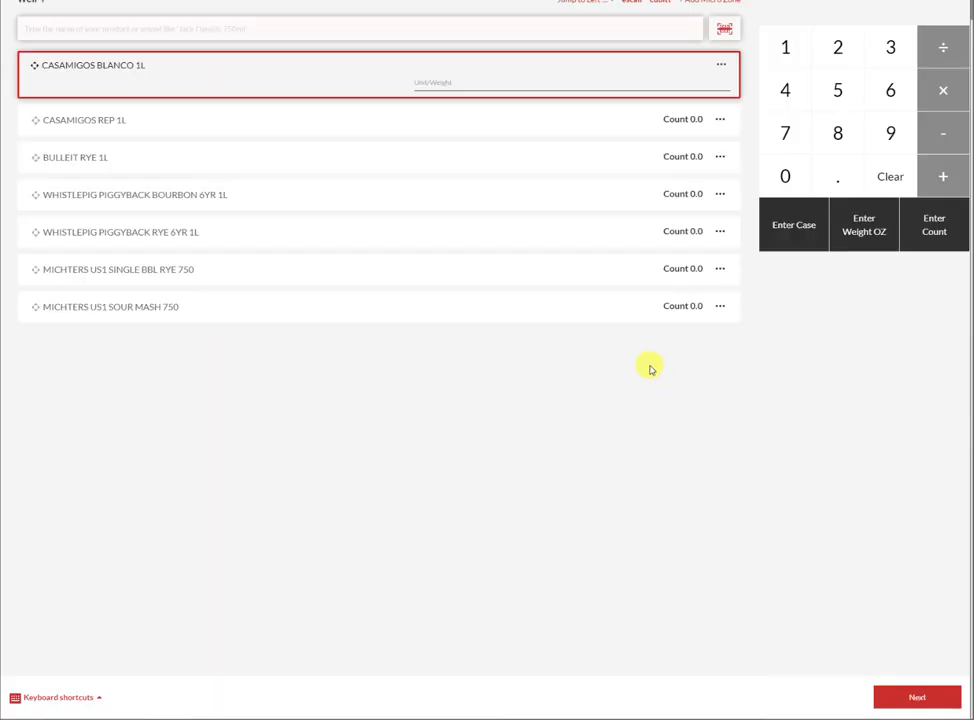
Advance through the Main Bar micro zones, including the wells, coolers and High shelves, keeping their imported counts
key("Right")
key("Right")
key("Right")
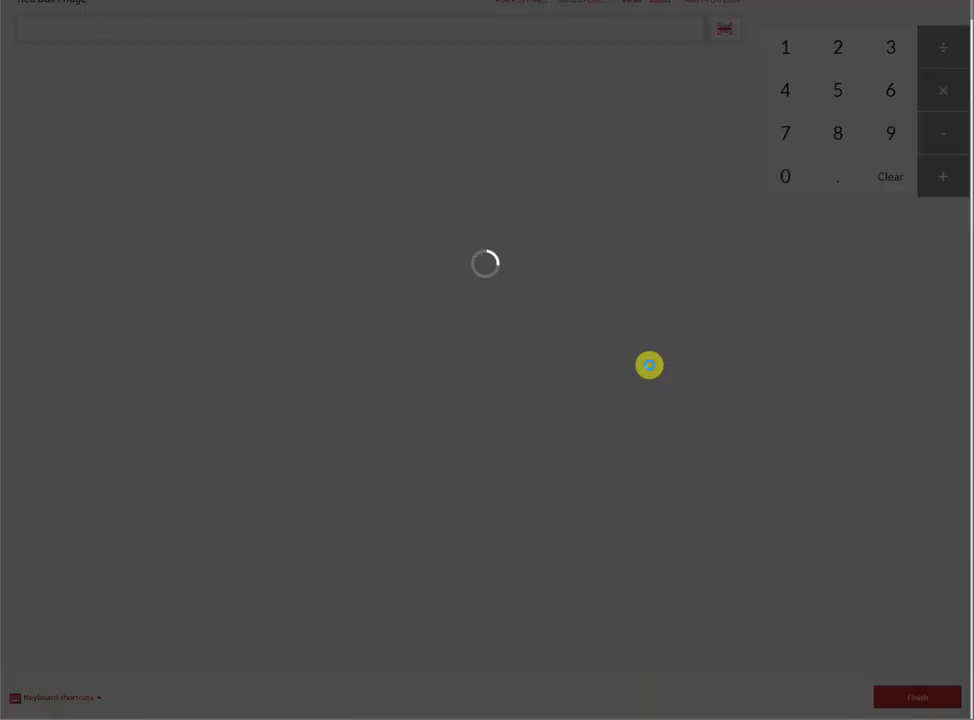
key("Right")
key("Right")
key("Right")
key("Right")
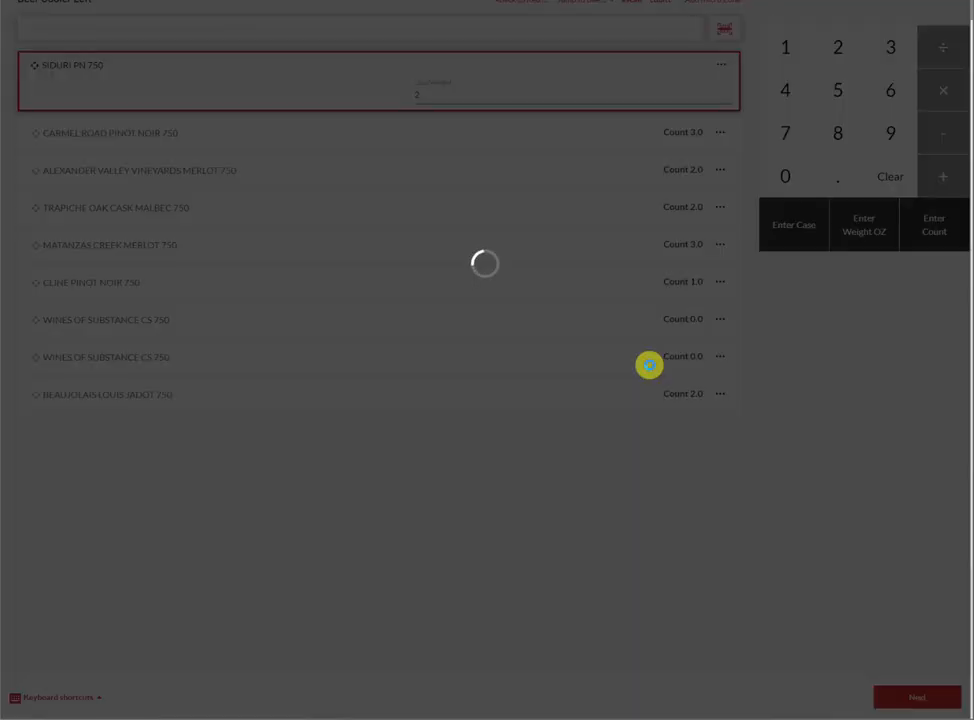
key("Right")
key("Right")
key("Right")
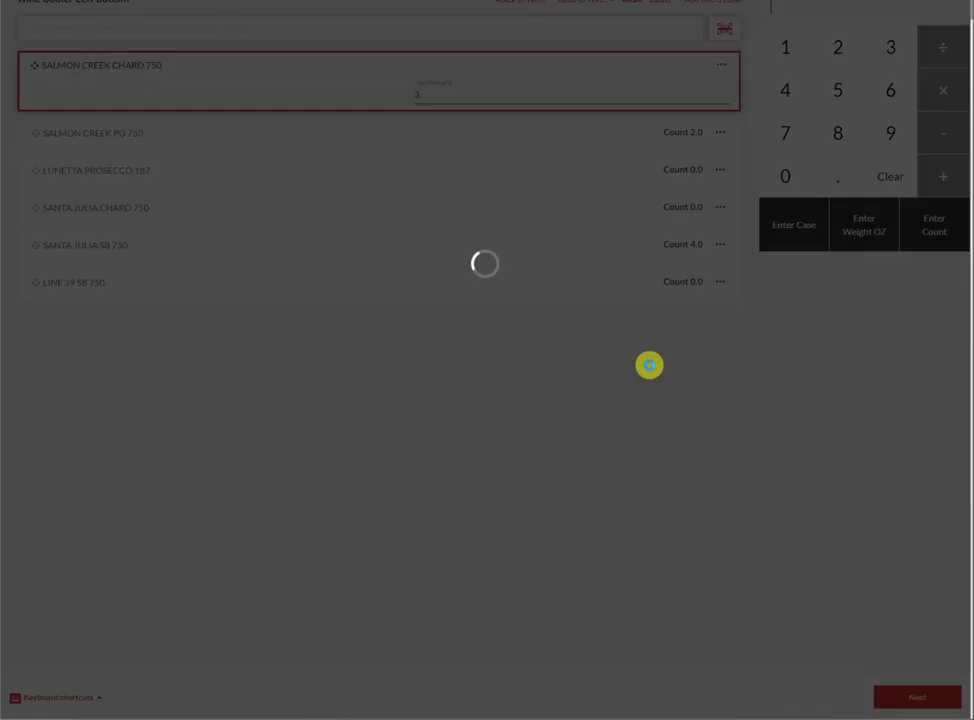
key("Right")
key("Right")
key("Right")
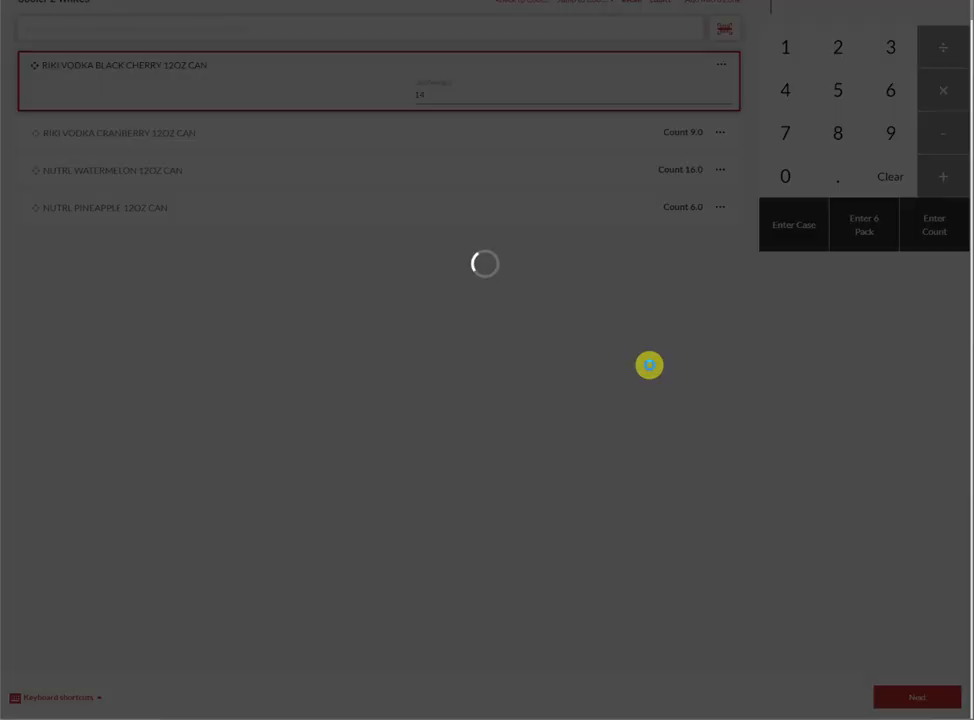
key("Right")
key("Right")
key("Right")
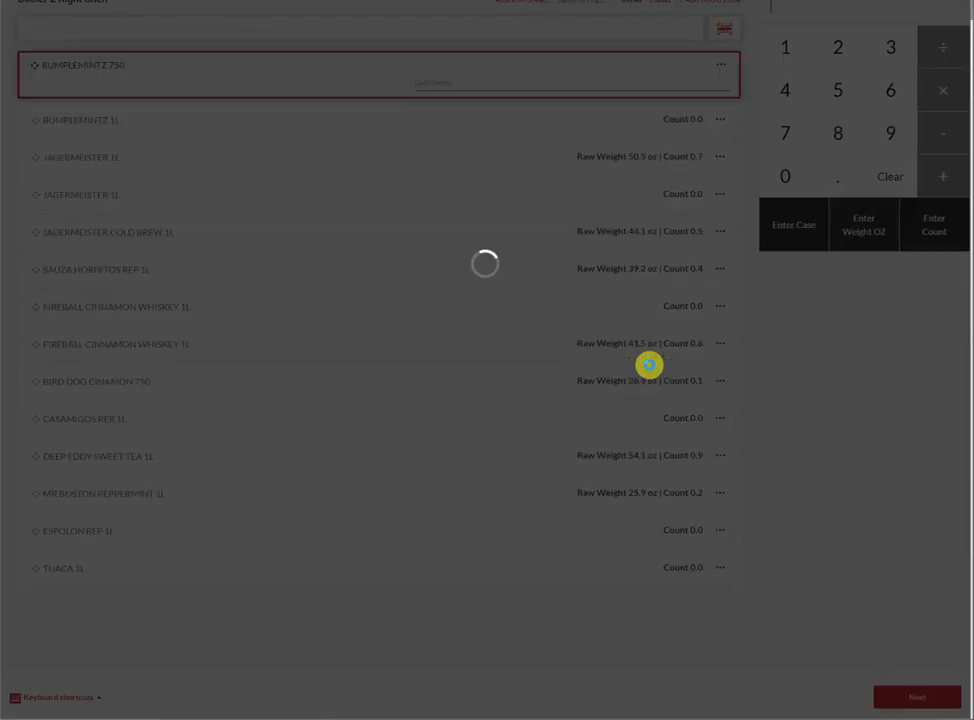
key("Right")
key("Right")
key("Right")
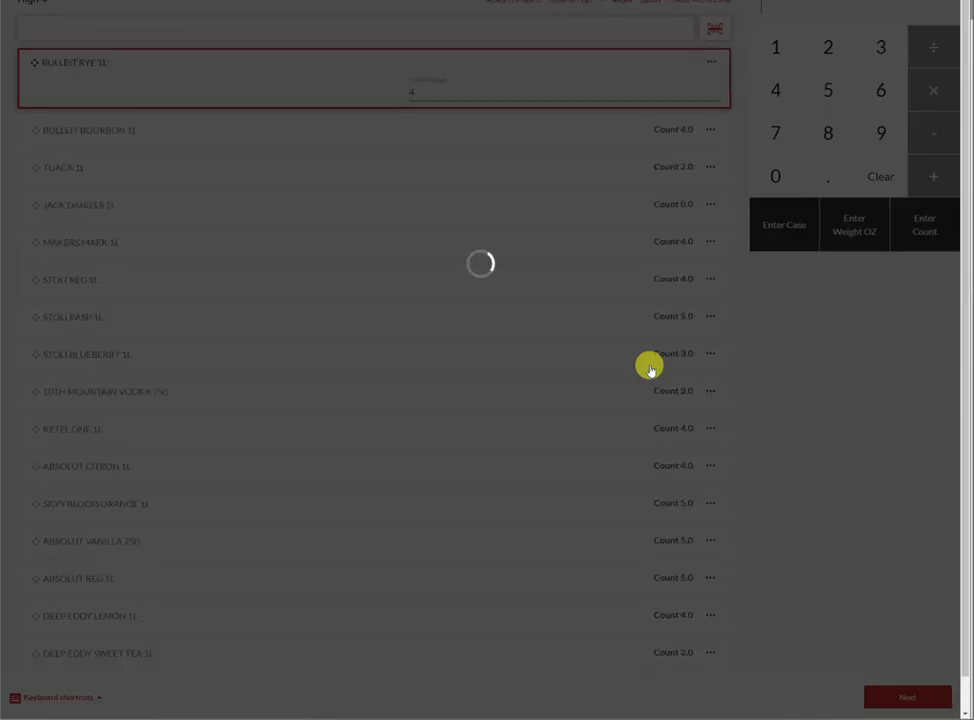
key("Right")
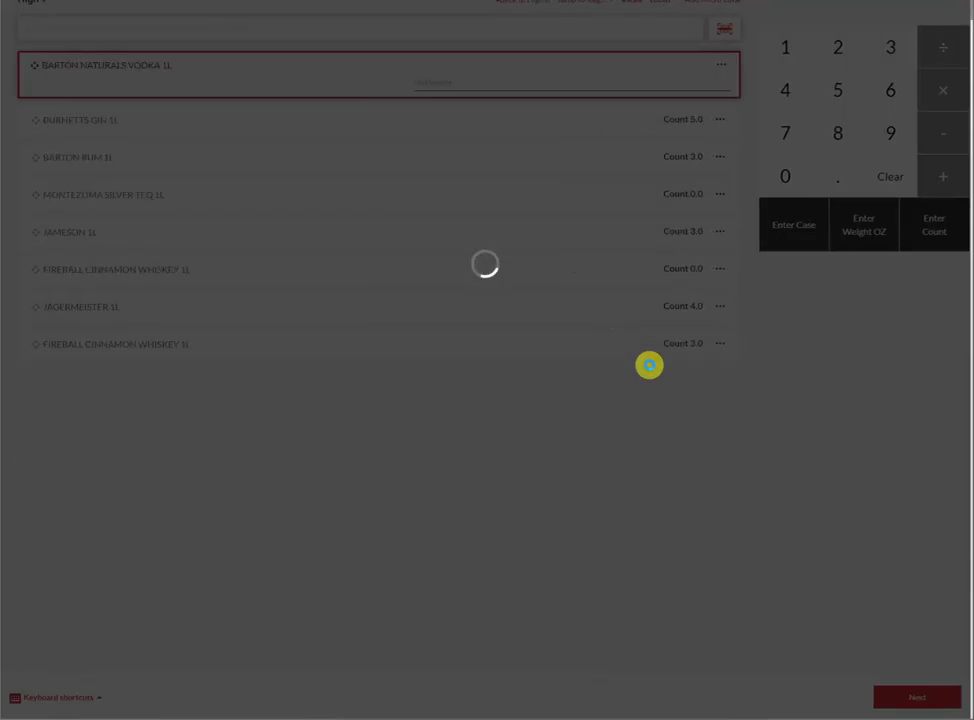
Continue past the remaining High shelves through the cooler and beer case micro zones, accepting their imported counts
key("Right")
key("Right")
key("Right")
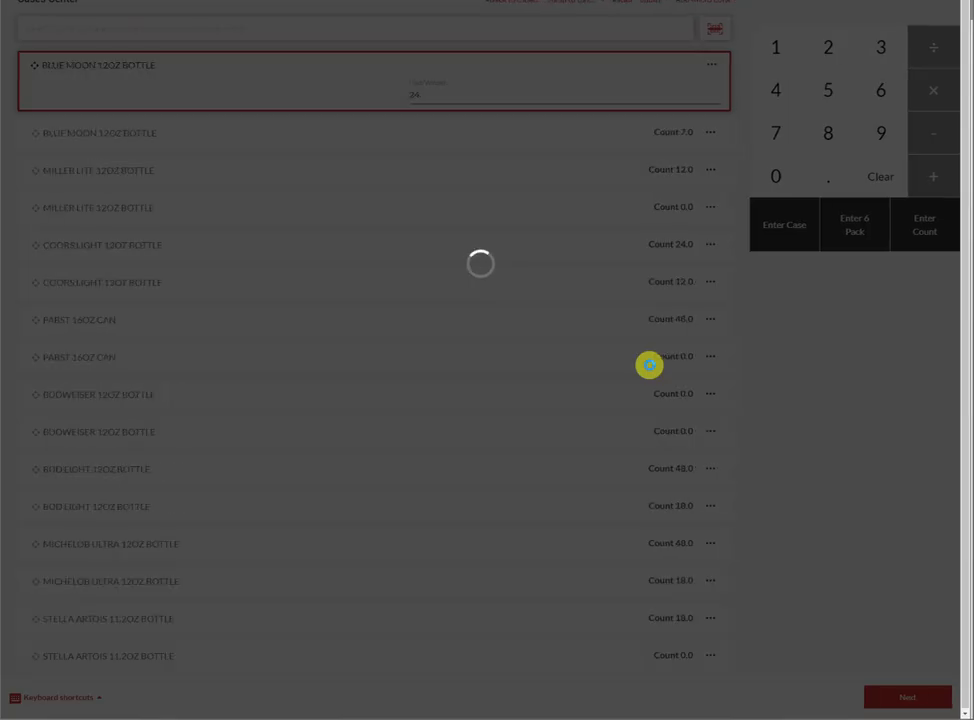
key("Right")
key("Right")
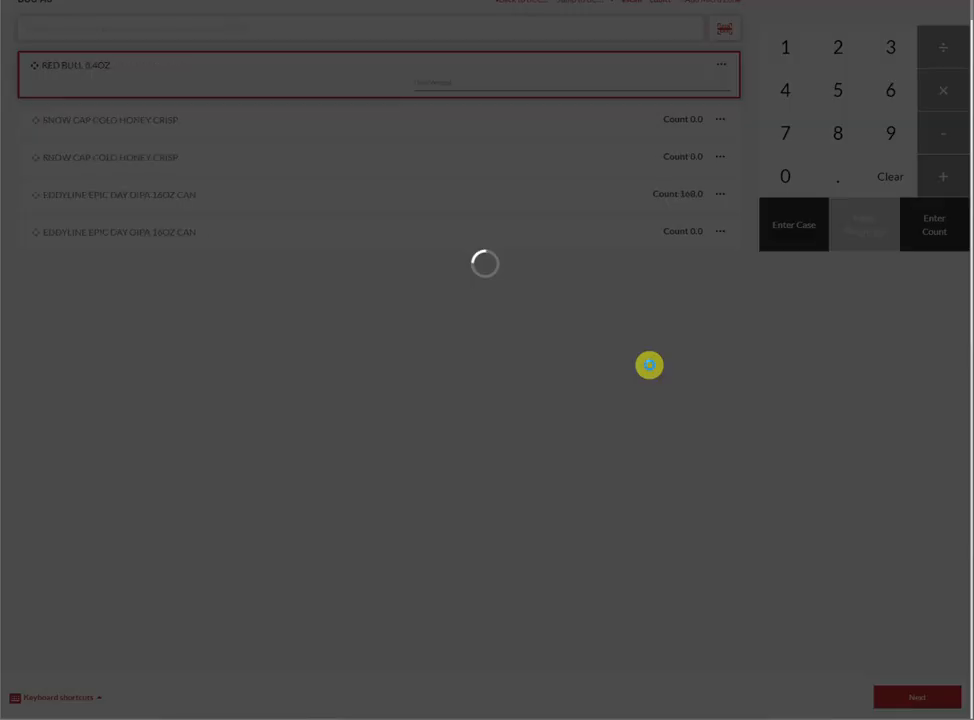
key("Right")
Advance through the Liquor Storage micro zones to the last one, keeping the imported counts
key("Right")
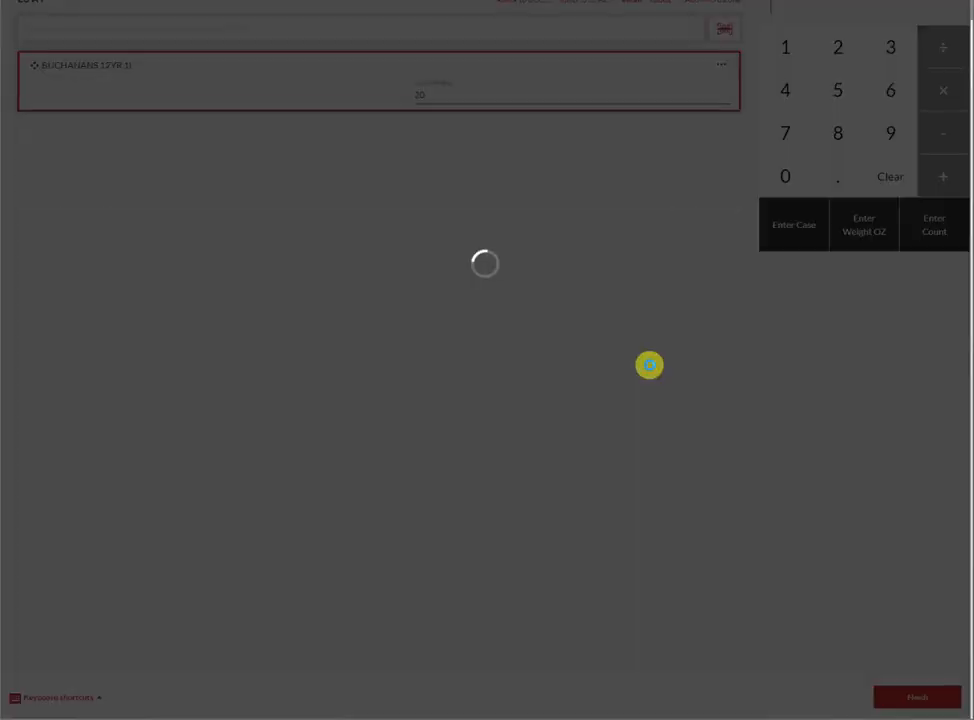
key("Right")
key("Right")
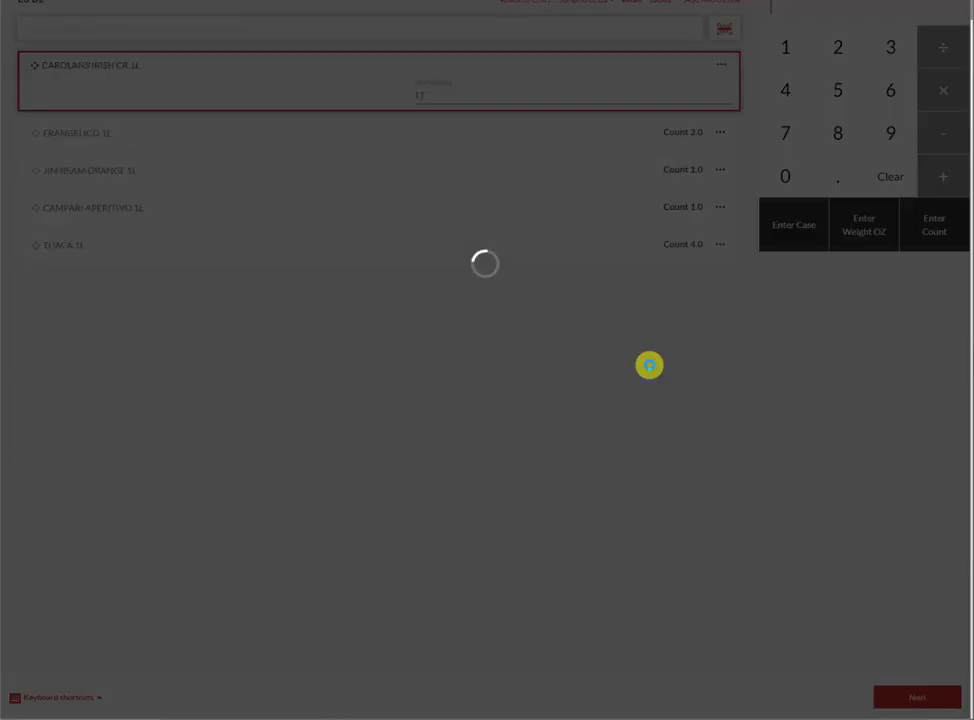
key("Right")
key("Right")
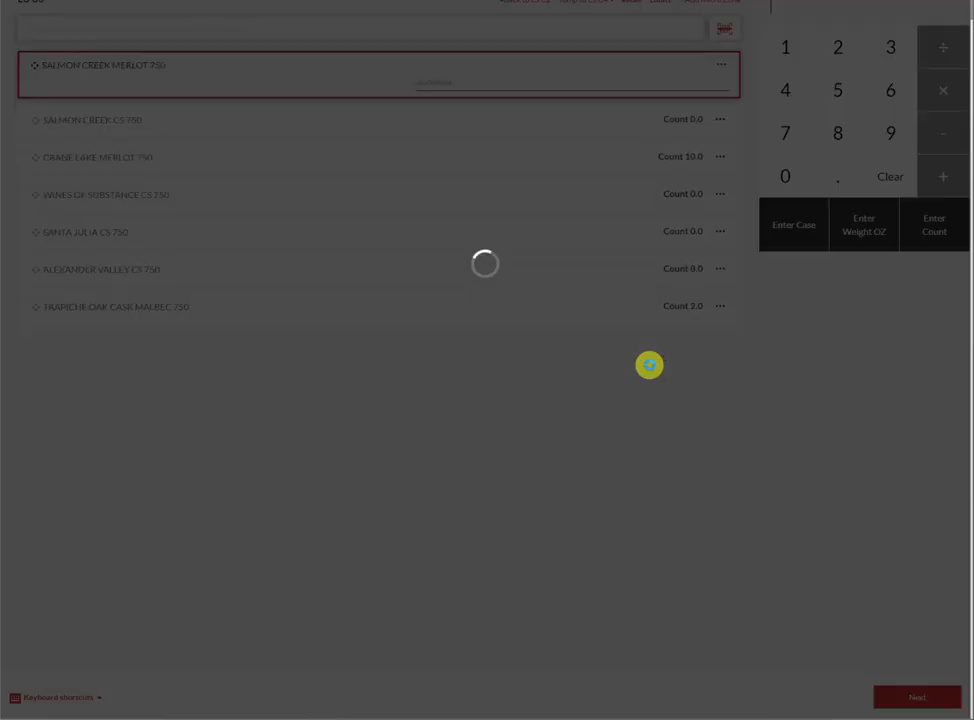
key("Right")
key("Right")
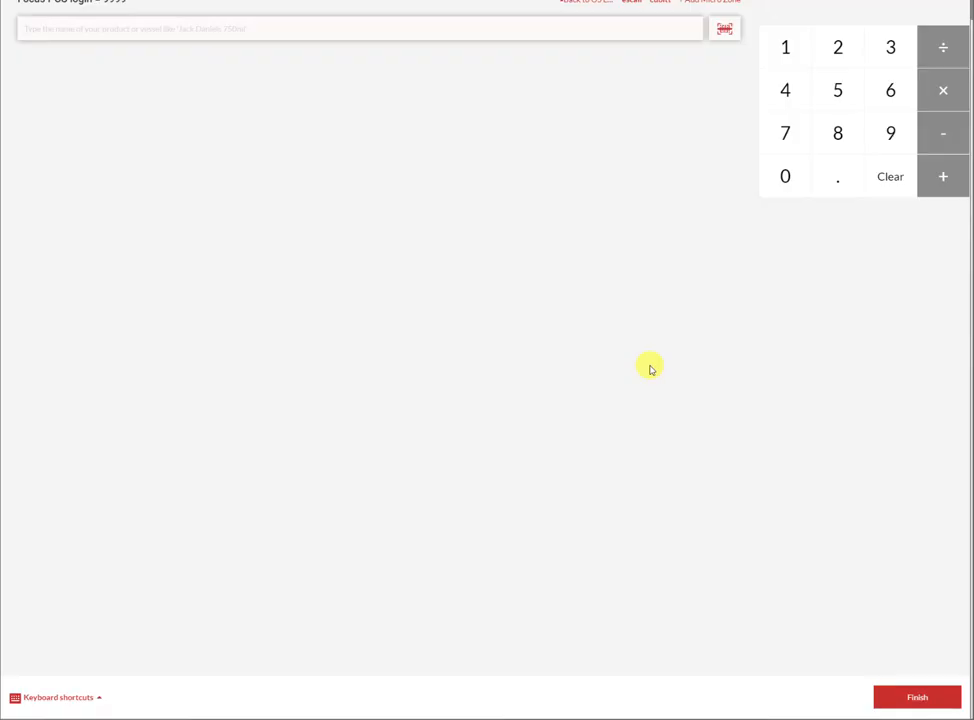
Finish counting the last zone and finalize the whole inventory count
left_click(952, 706)
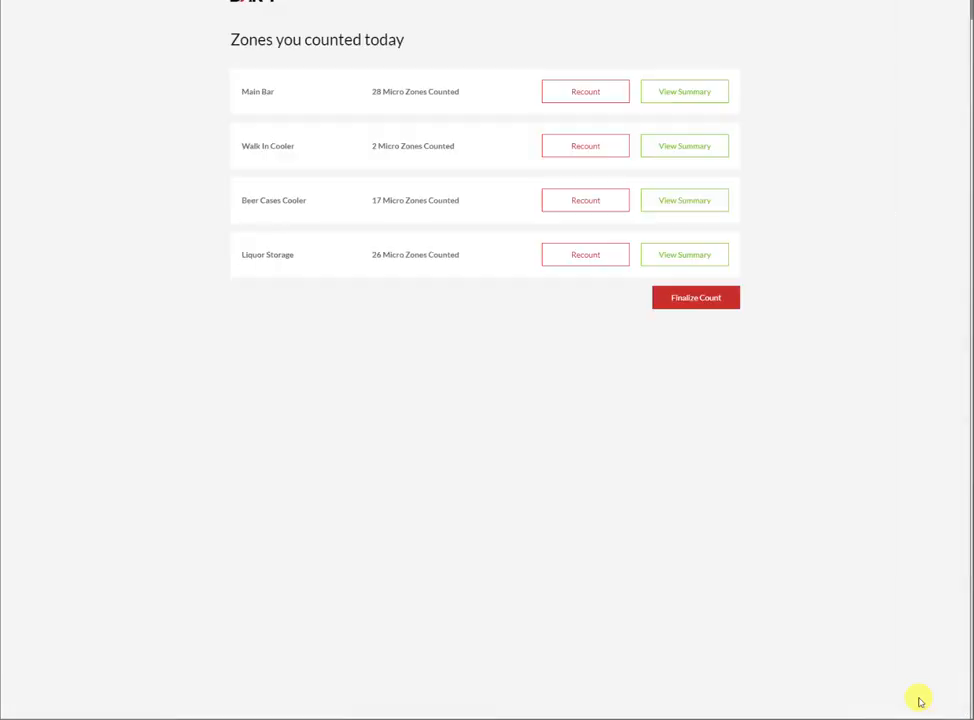
left_click(677, 300)
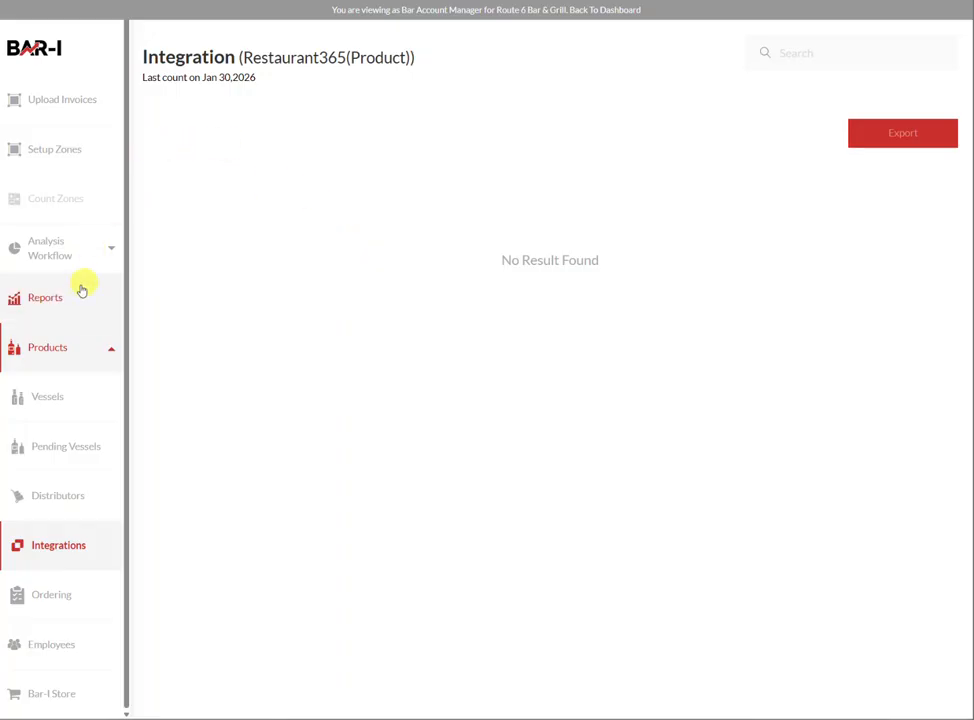
Open the Products summary report to check the finalized count's figures by category
left_click(80, 292)
left_click(282, 204)
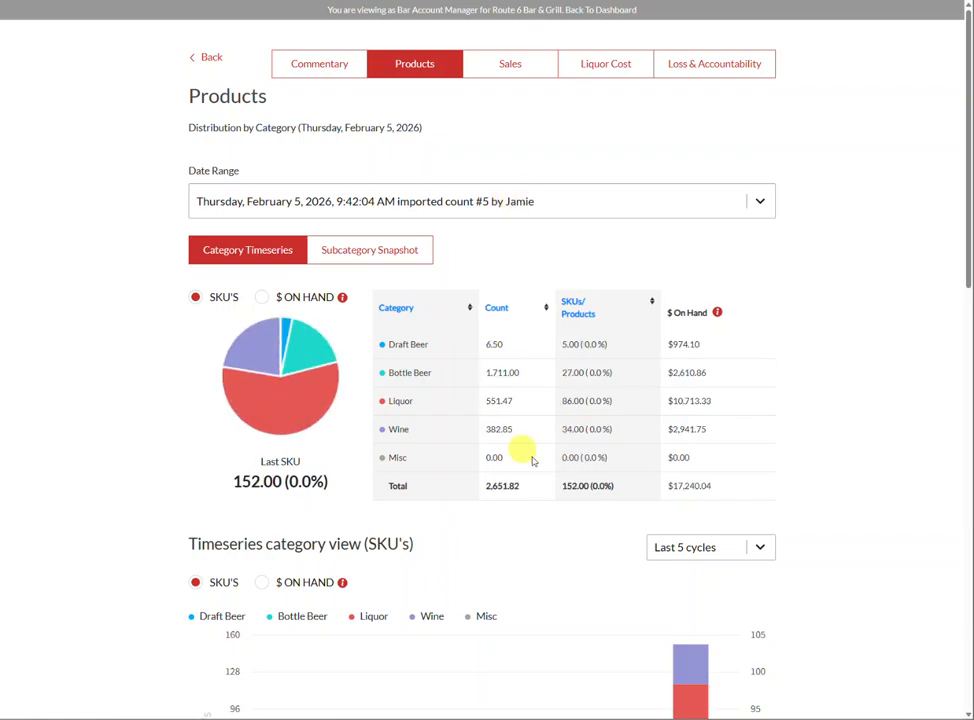
Leave the Products report and open the product Integrations page
left_click(207, 57)
left_click(70, 350)
left_click(70, 546)
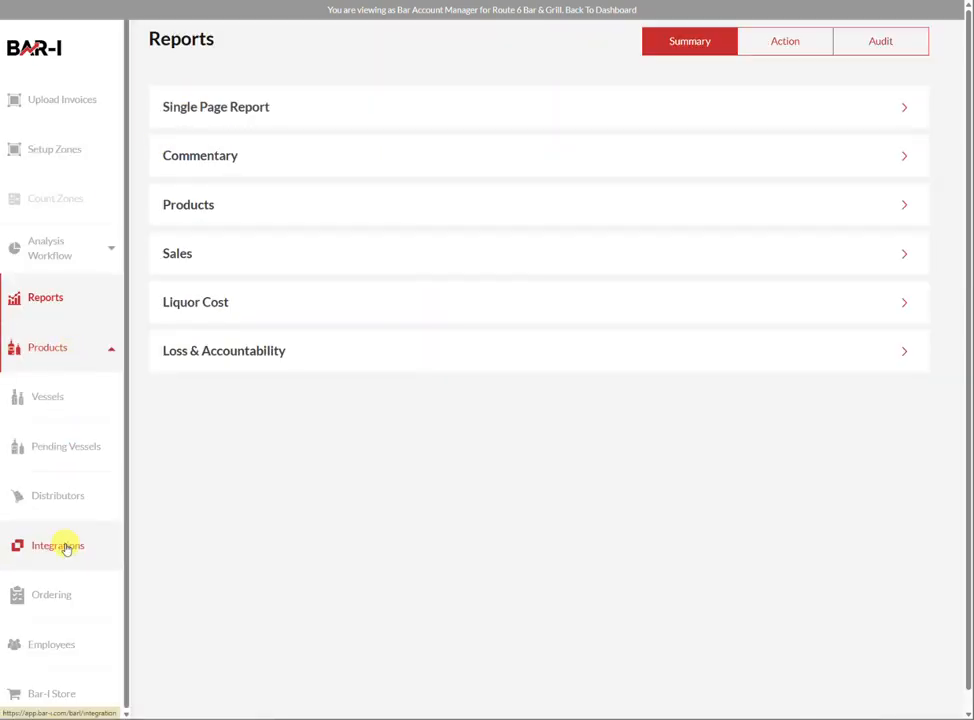